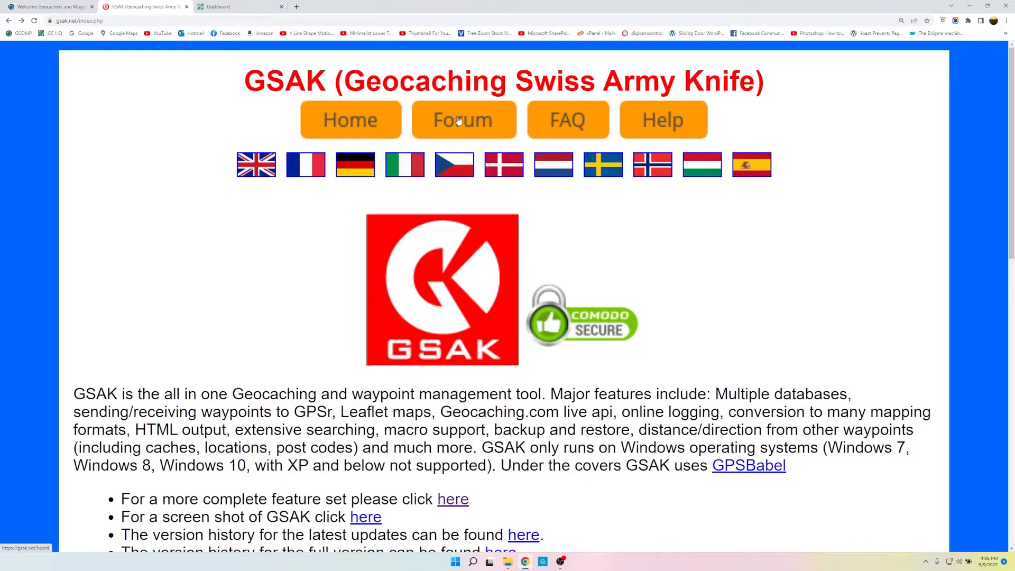
Step: Look through the GSAK website's Forum, FAQ and Help pages, and return to its home page
click(459, 121)
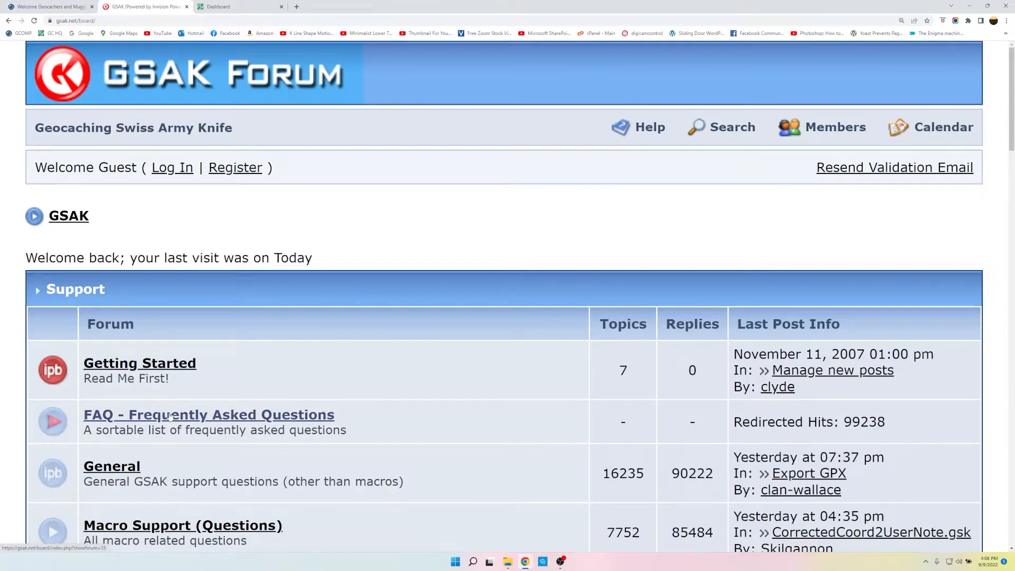
click(9, 20)
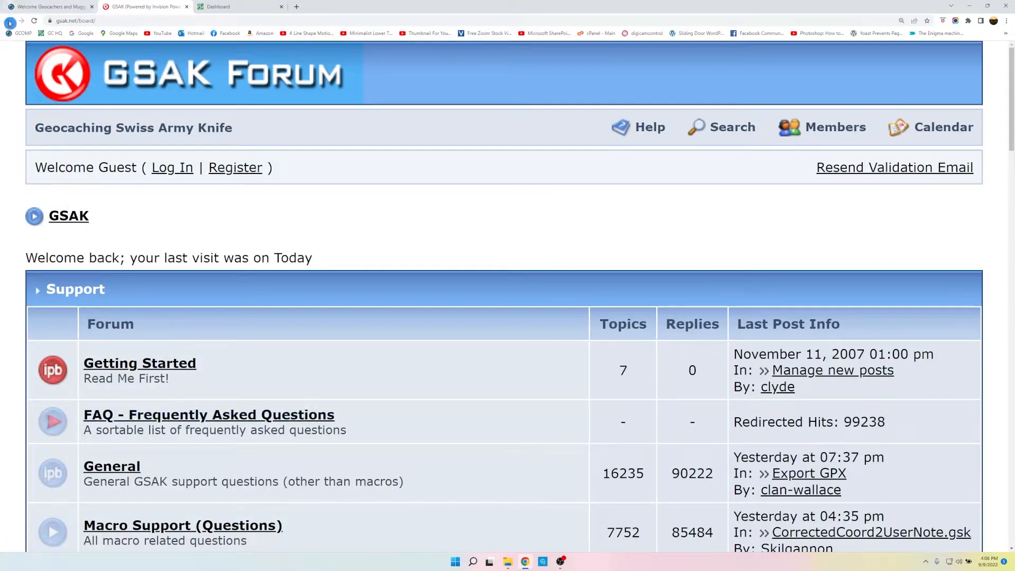
click(582, 124)
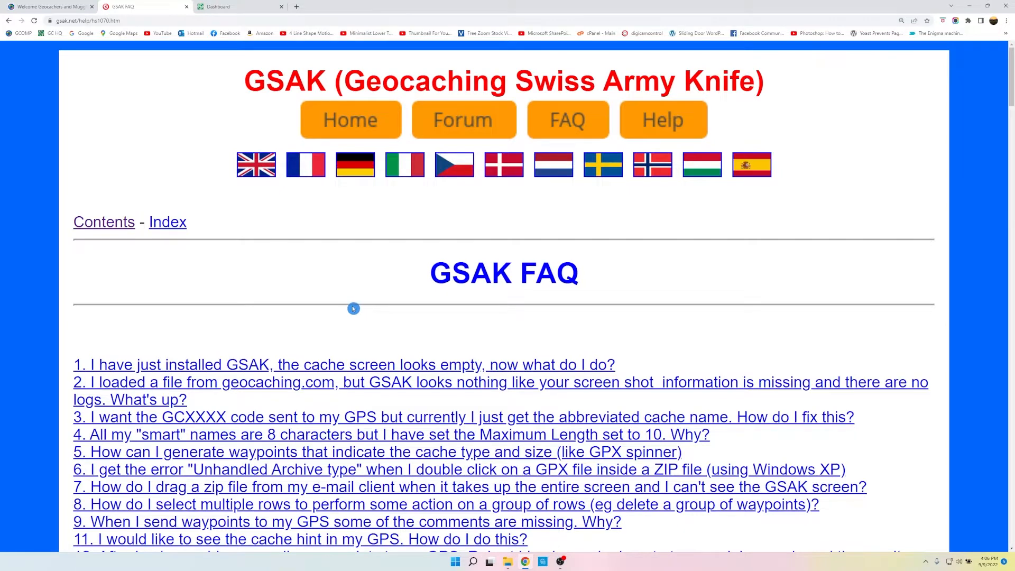
click(670, 119)
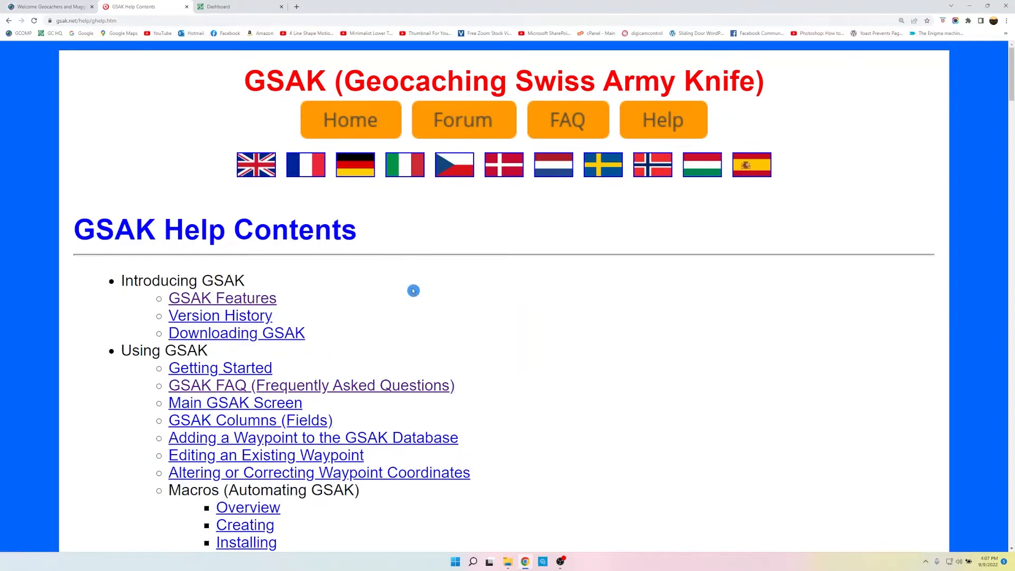
click(356, 127)
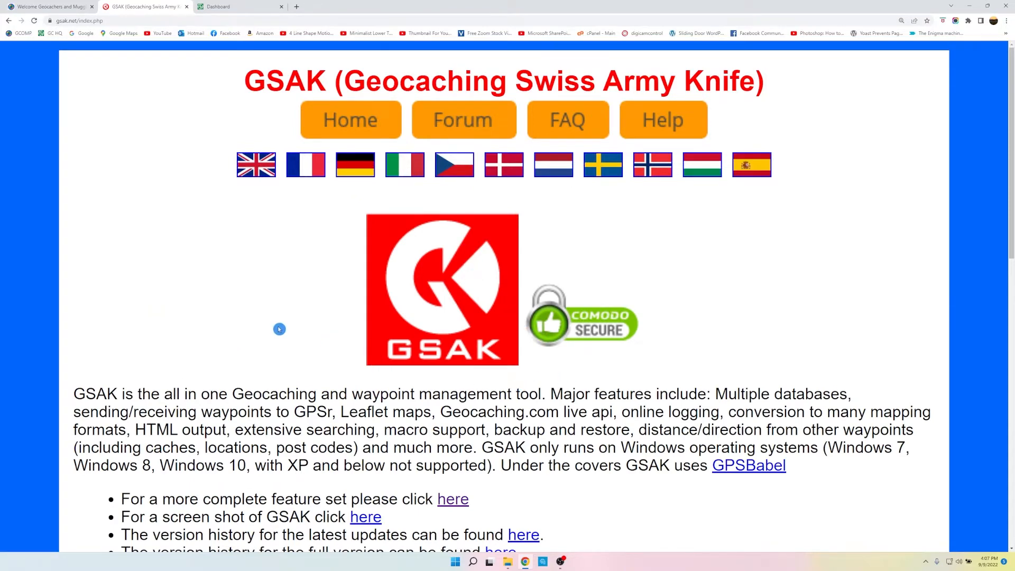
Step: Download the GSAK freeware installer GSAK9FINAL.exe into the GSAK folder on the C: drive
scroll(279, 330, down, 1)
scroll(279, 329, down, 6)
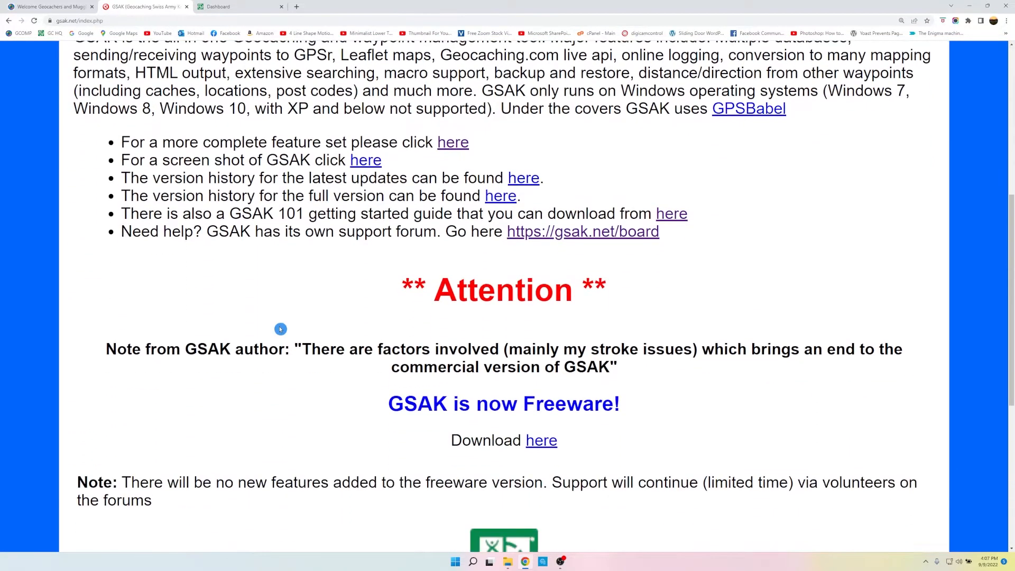
drag(390, 405, 615, 419)
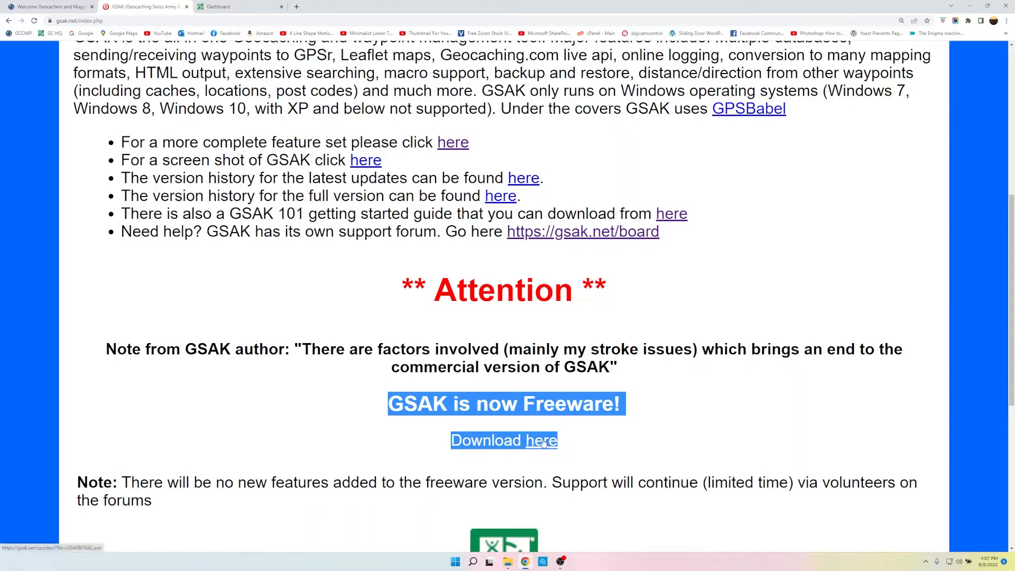
click(584, 442)
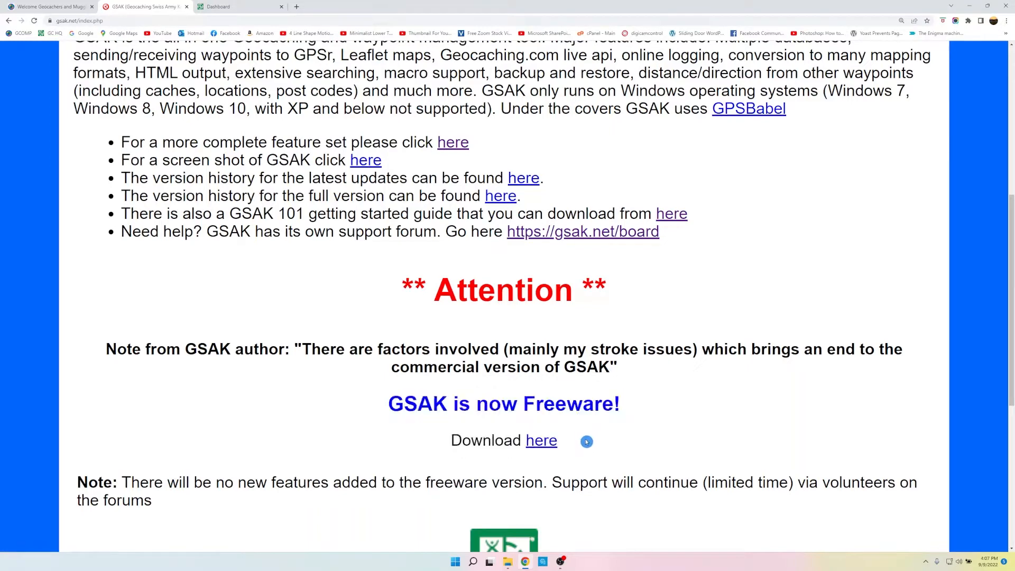
click(546, 442)
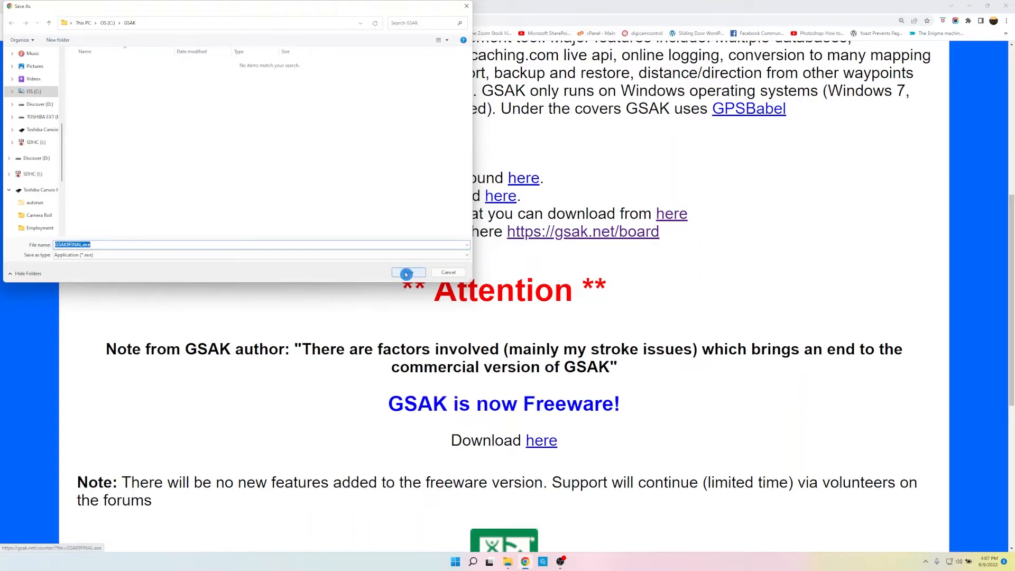
click(406, 273)
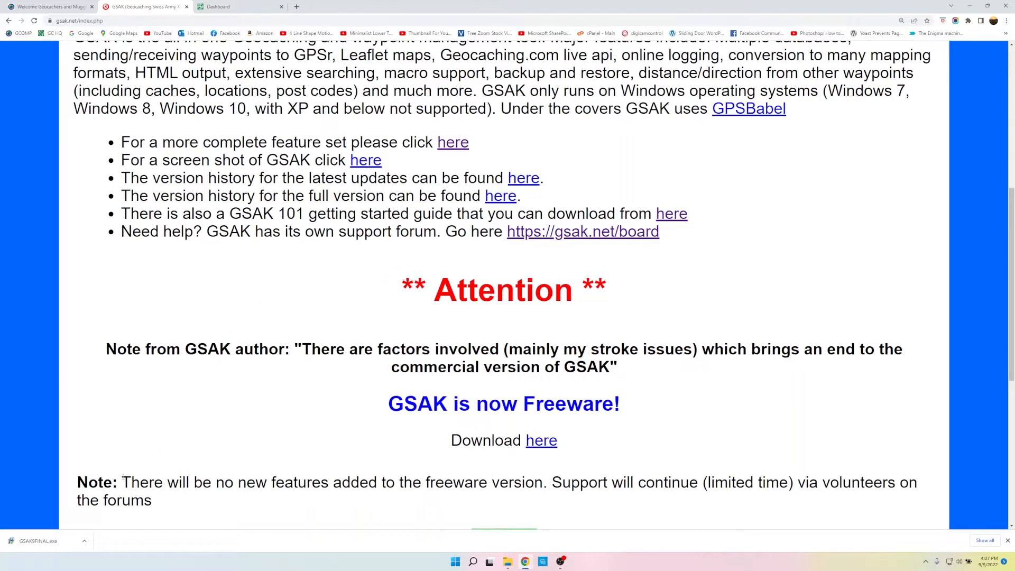
Step: Run the downloaded GSAK9FINAL.exe installer and accept its license agreement
click(58, 544)
click(518, 299)
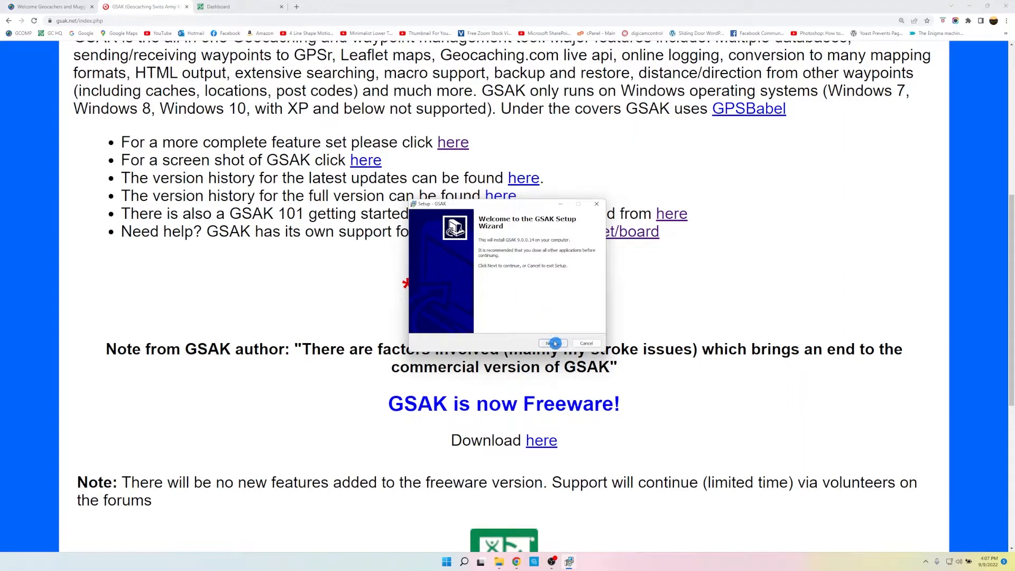
click(555, 342)
click(454, 320)
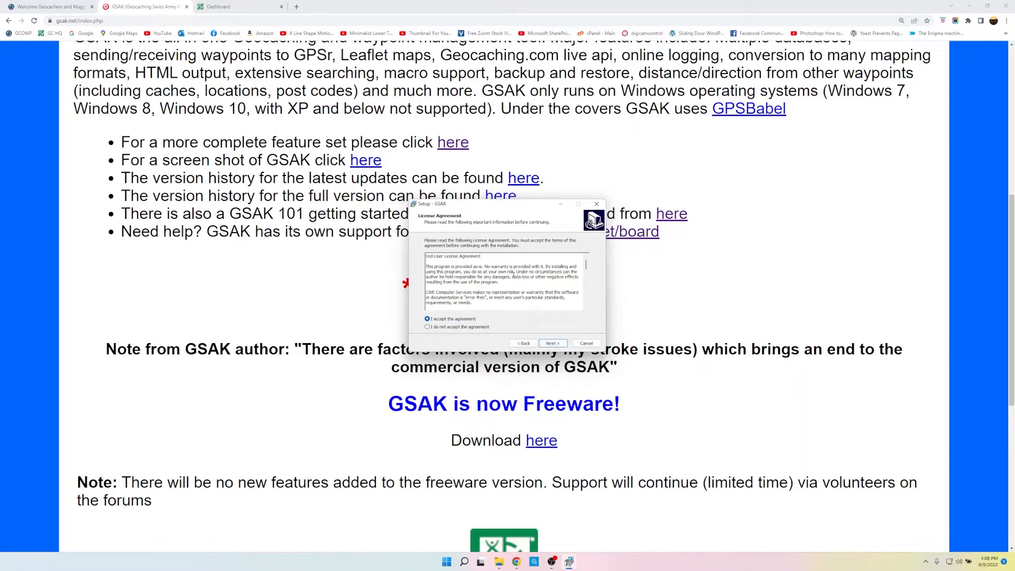
scroll(547, 332, down, 8)
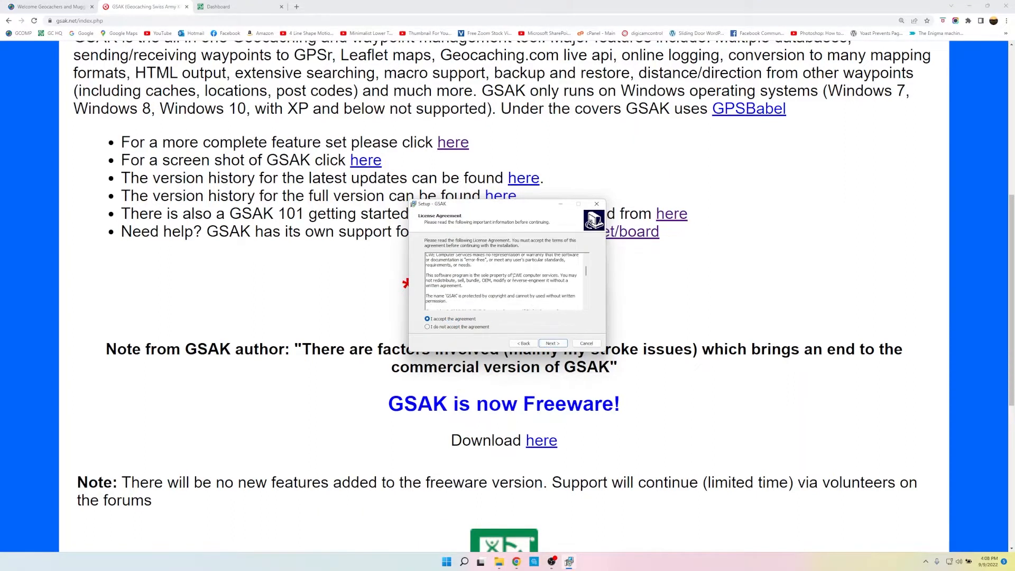
click(554, 344)
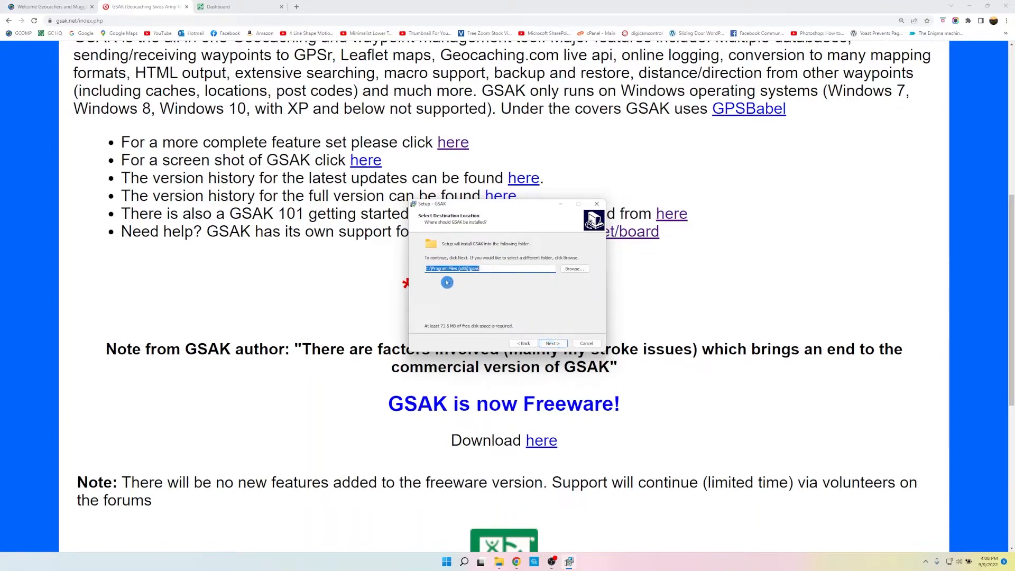
Step: Install GSAK with the default destination and Start Menu folders, a desktop icon, and GPX/LOC files associated with GSAK
click(553, 344)
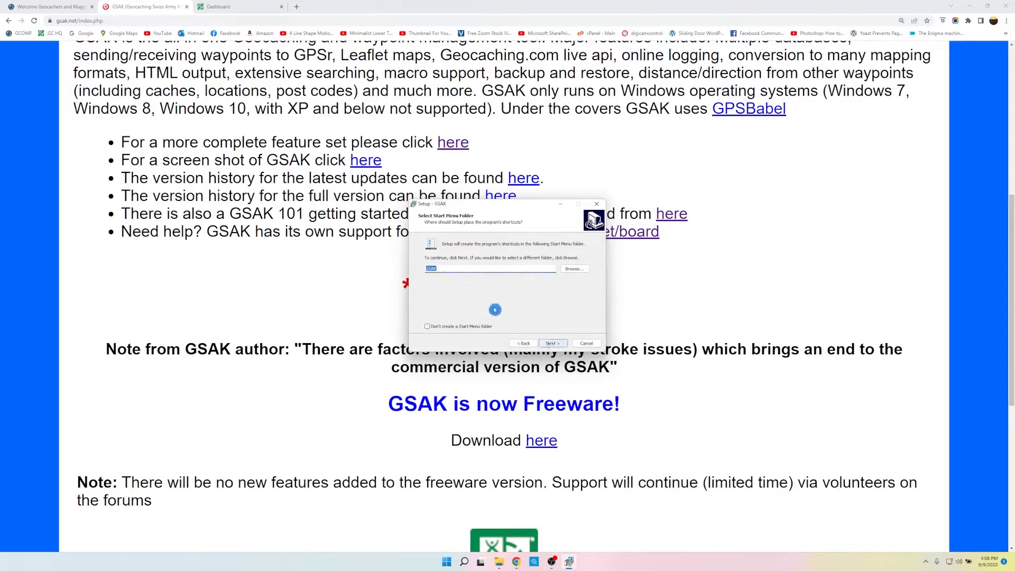
click(554, 343)
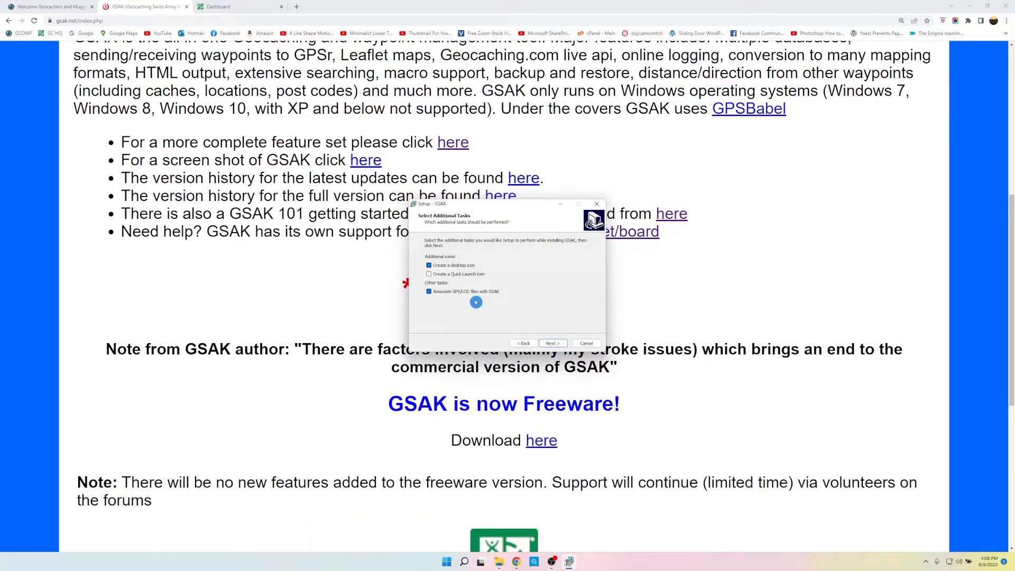
click(555, 344)
click(555, 344)
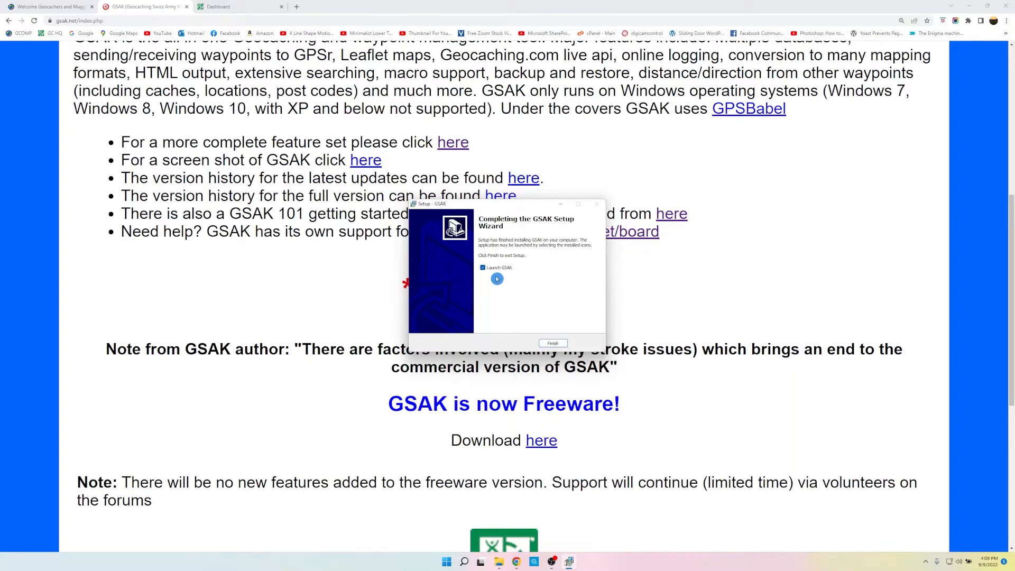
Step: Finish the setup with Launch GSAK enabled and bring the GSAK window to the front
click(554, 343)
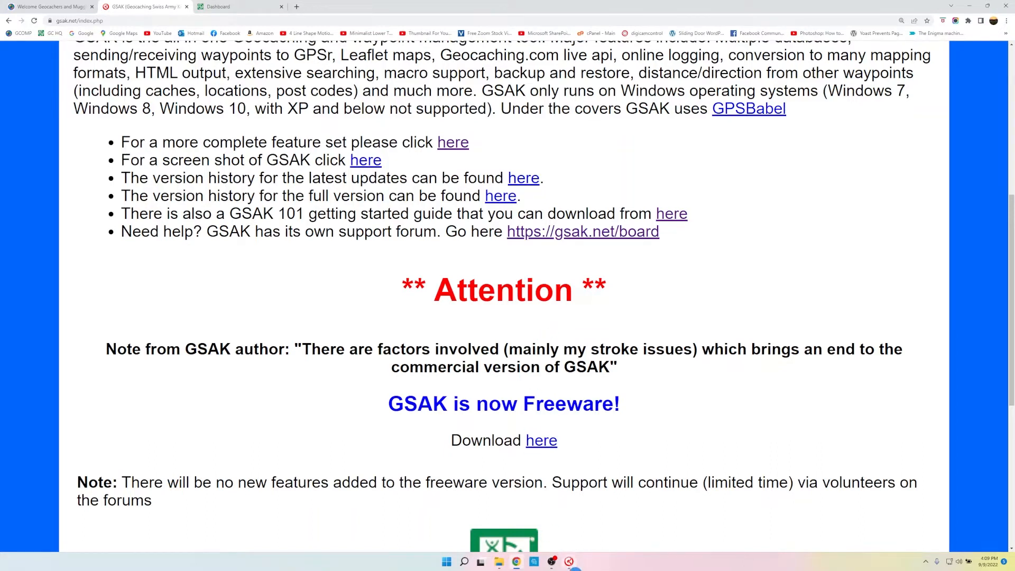
mouse_move(571, 563)
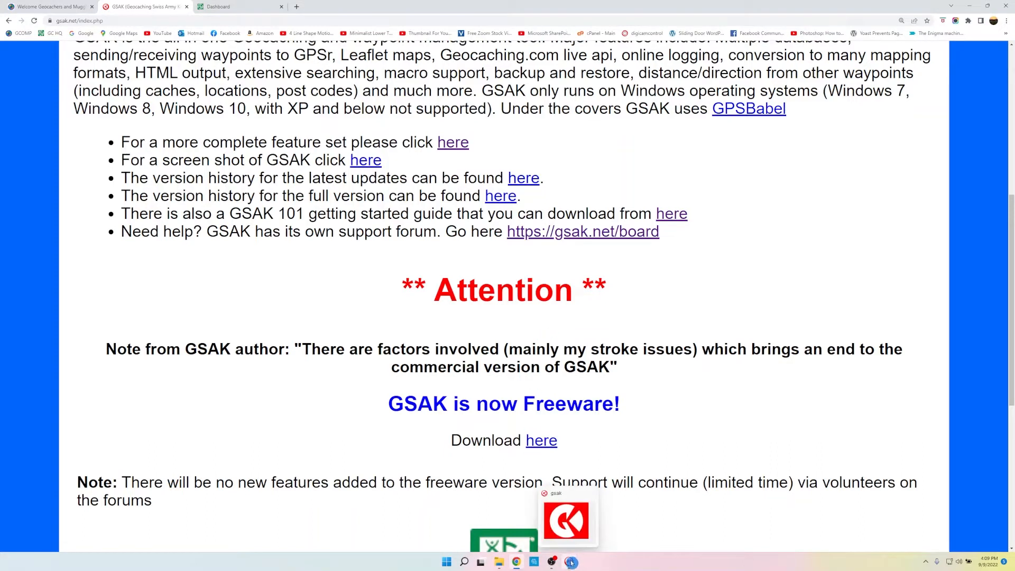
click(571, 563)
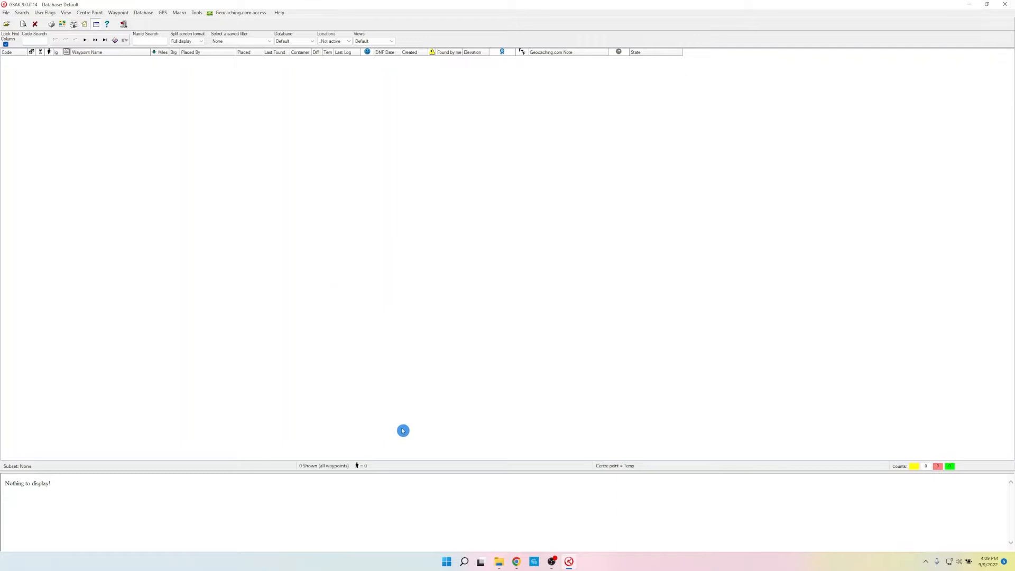
Step: Switch to Chrome and go from the Geocaching dashboard to the pocket queries page
click(517, 562)
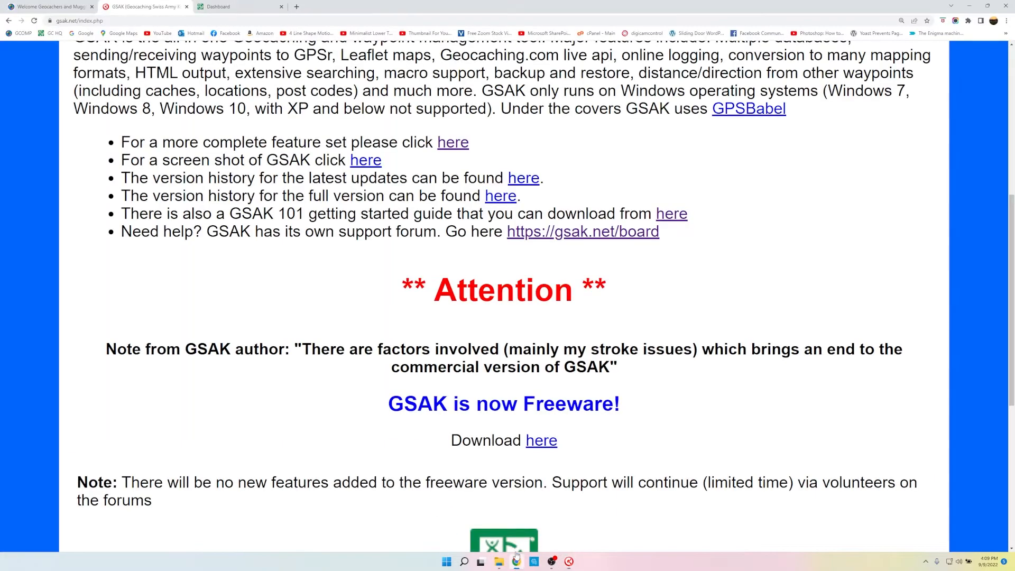
click(218, 8)
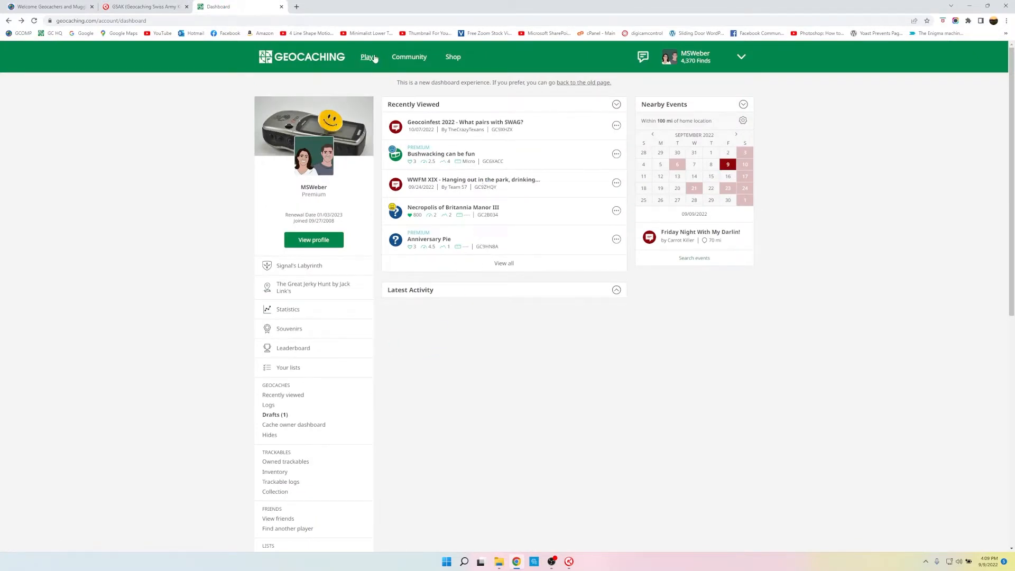
scroll(309, 355, down, 6)
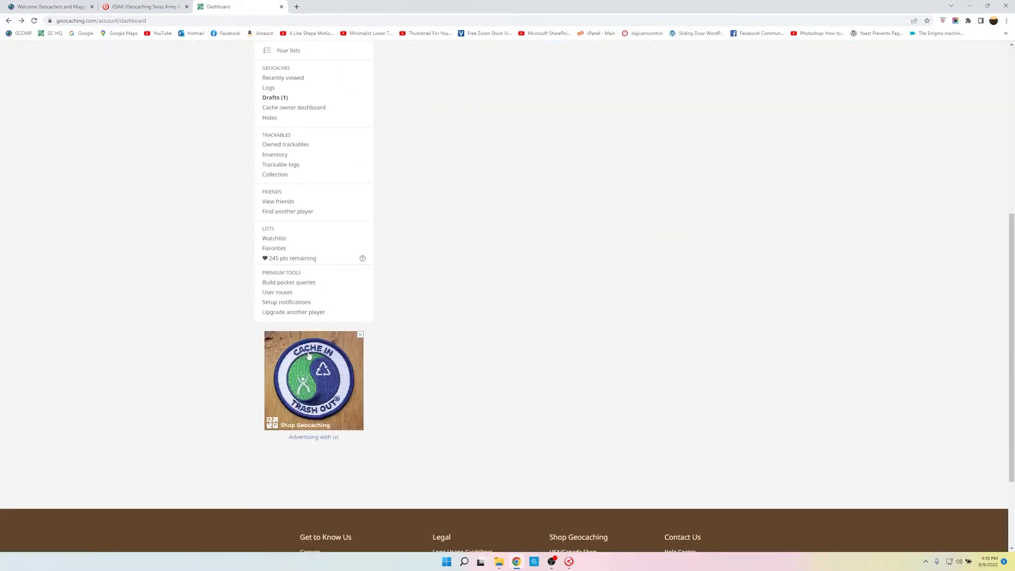
click(293, 285)
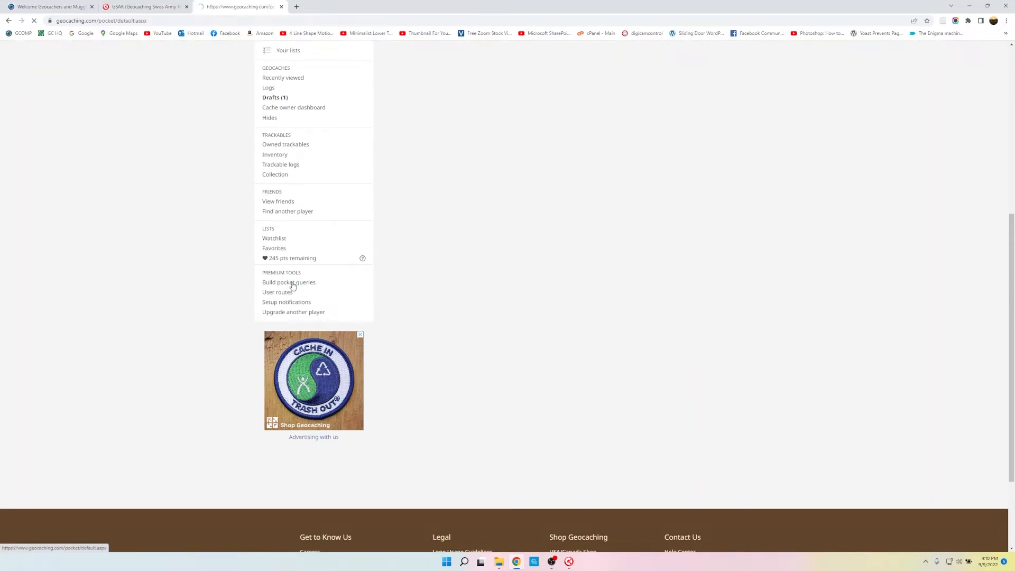
scroll(391, 312, down, 1)
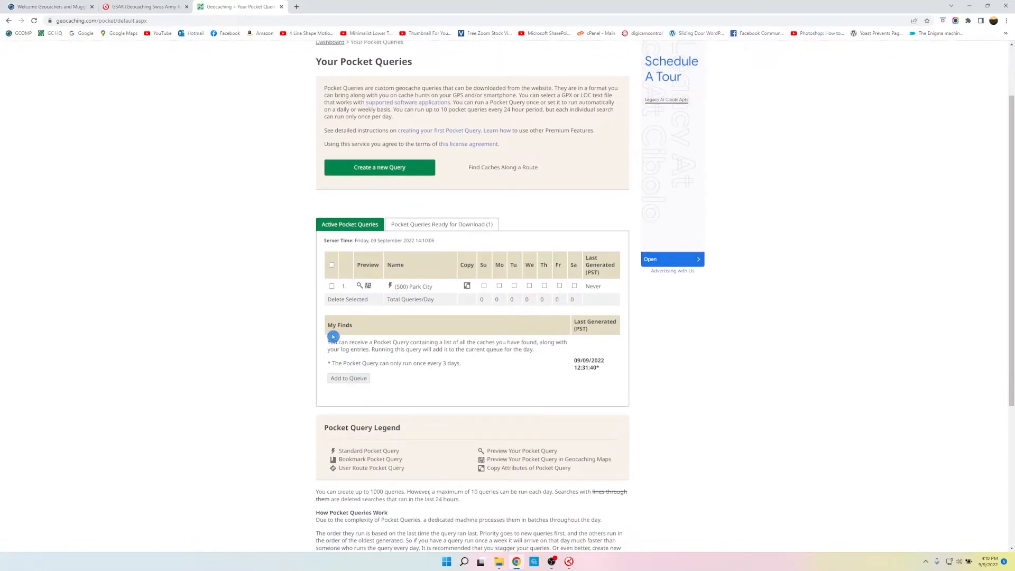
Step: Download the My Finds Pocket Query from the pocket queries ready for download
click(346, 334)
click(347, 380)
click(443, 225)
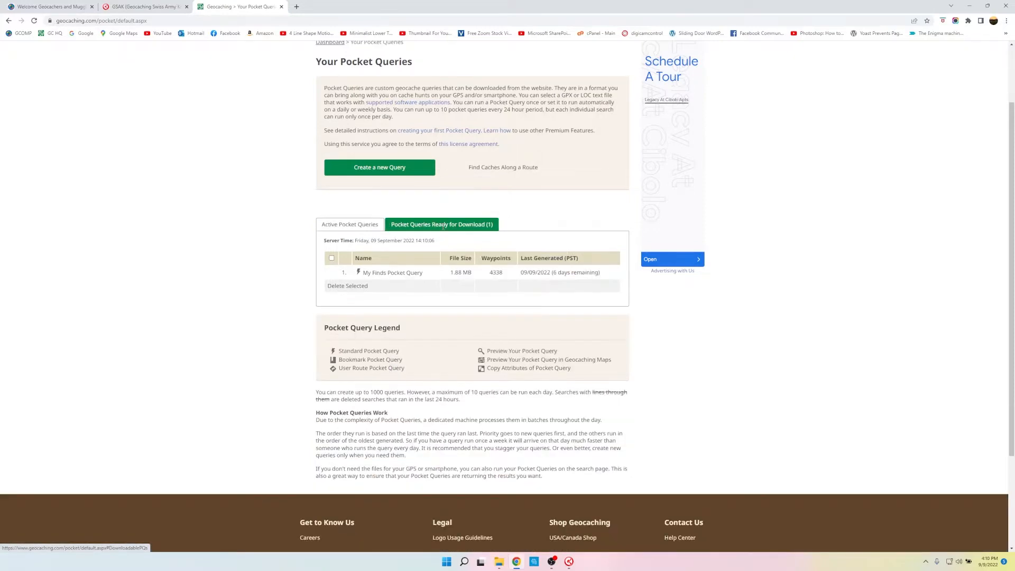
click(406, 269)
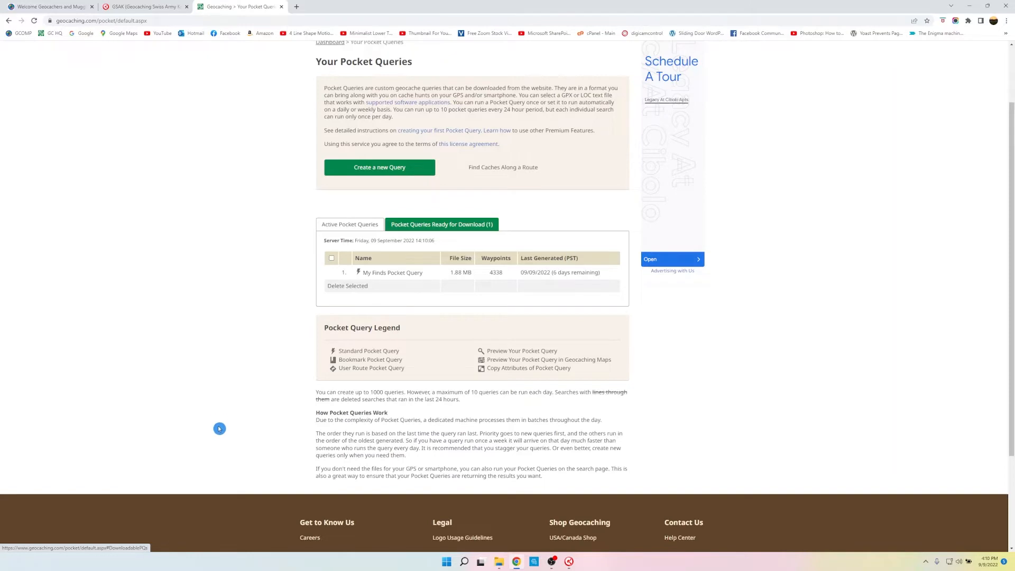
Step: Bring the pocket query file 2549054.zip from the file manager into GSAK for loading
click(499, 562)
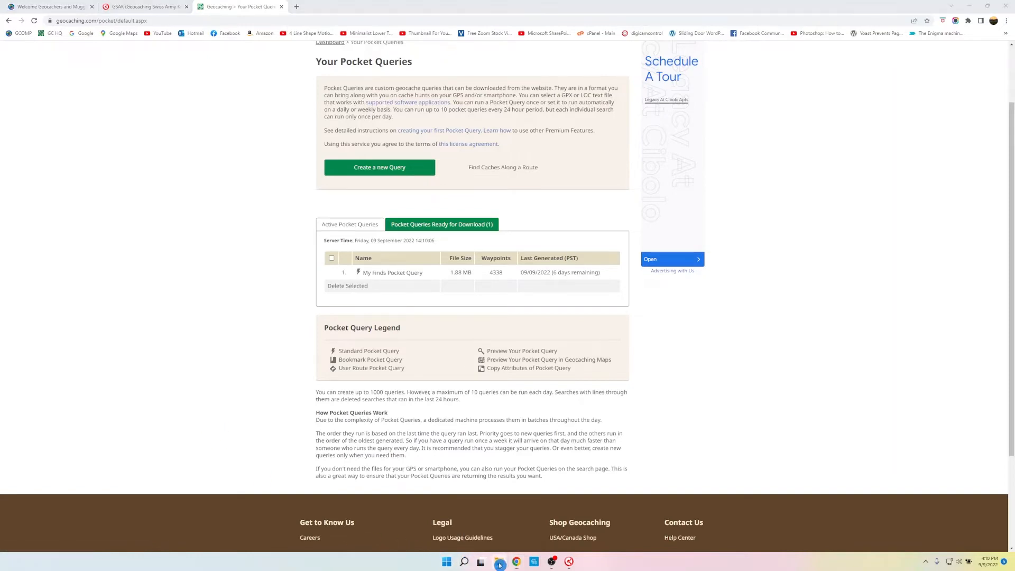
click(570, 562)
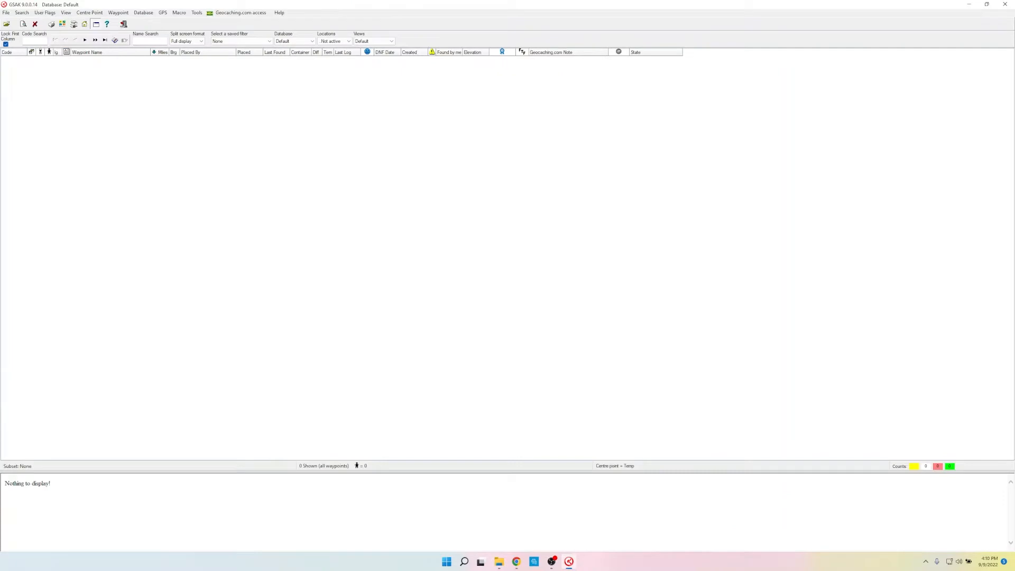
drag(470, 240, 440, 228)
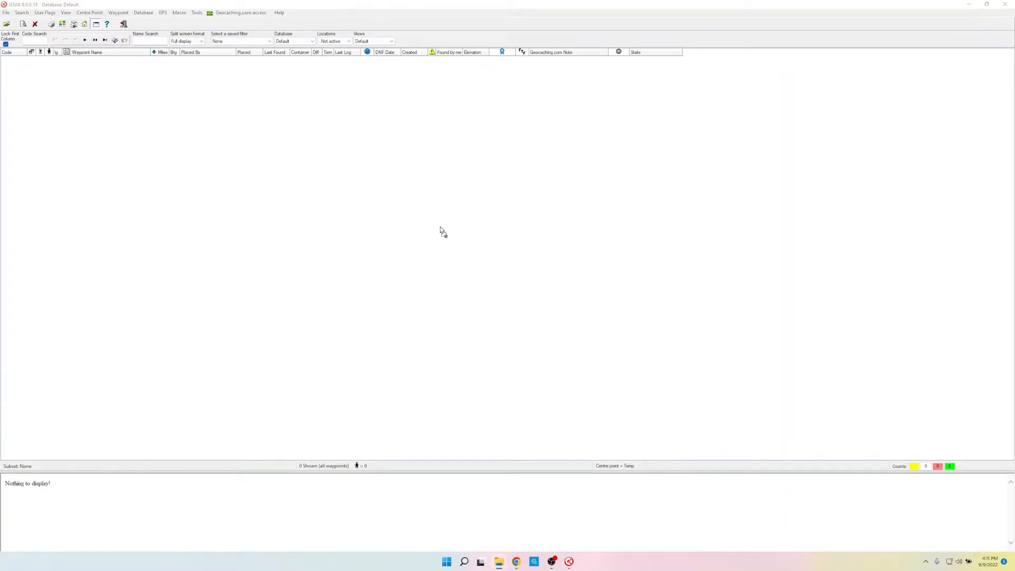
drag(441, 227, 431, 231)
drag(431, 231, 431, 232)
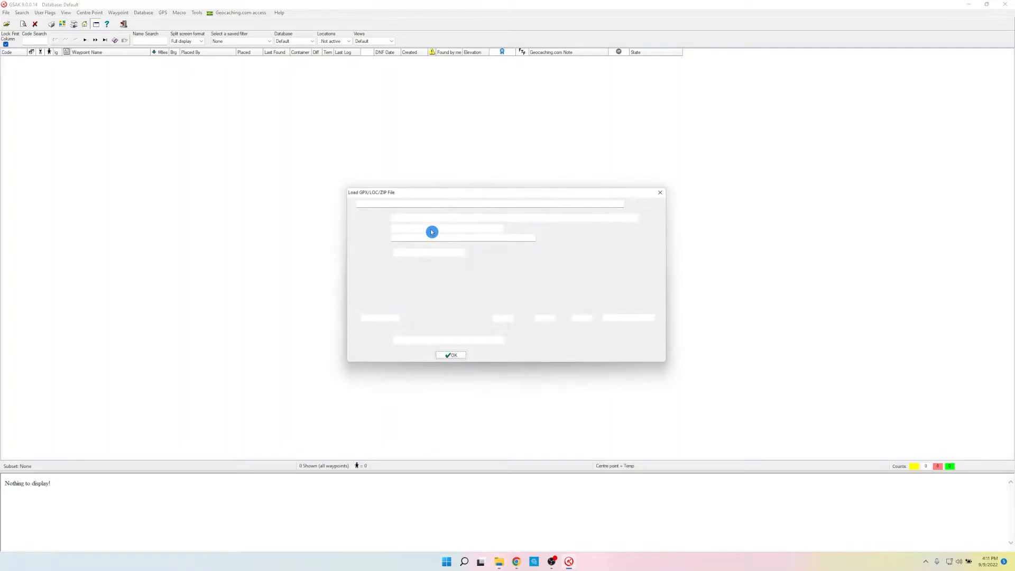
Step: Load 2549054.zip into the Default database using the default load options, and close the load summary
click(394, 204)
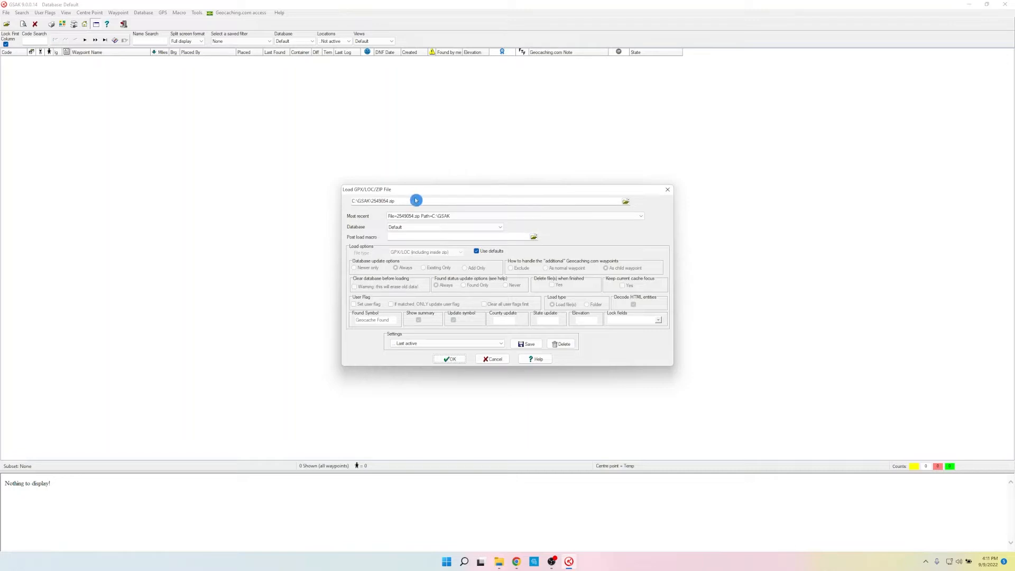
click(541, 343)
click(457, 360)
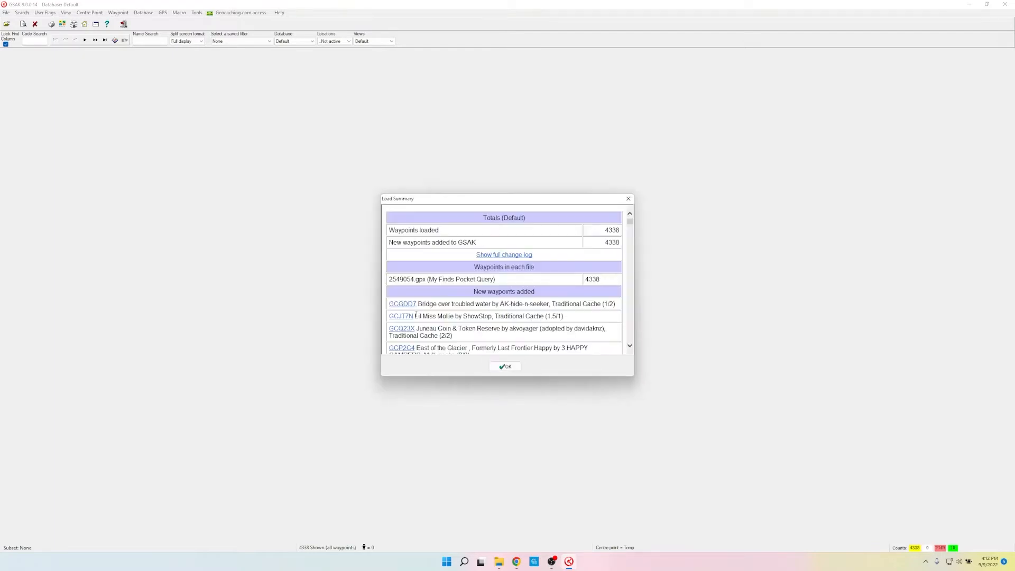
click(416, 311)
click(509, 369)
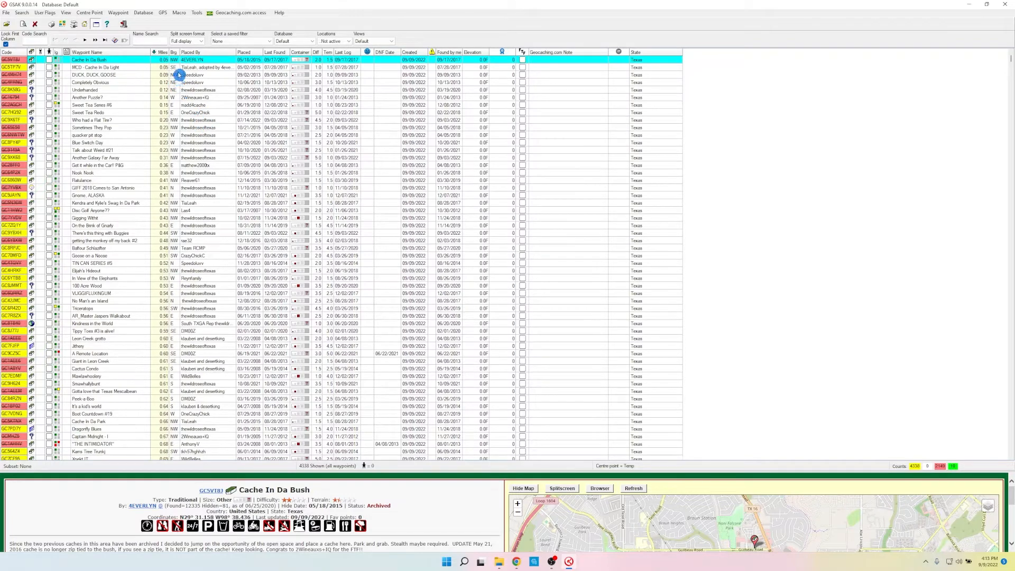
Step: Open GSAK's program options, and bring up the account settings page of the Geocaching.com profile in Chrome
click(198, 13)
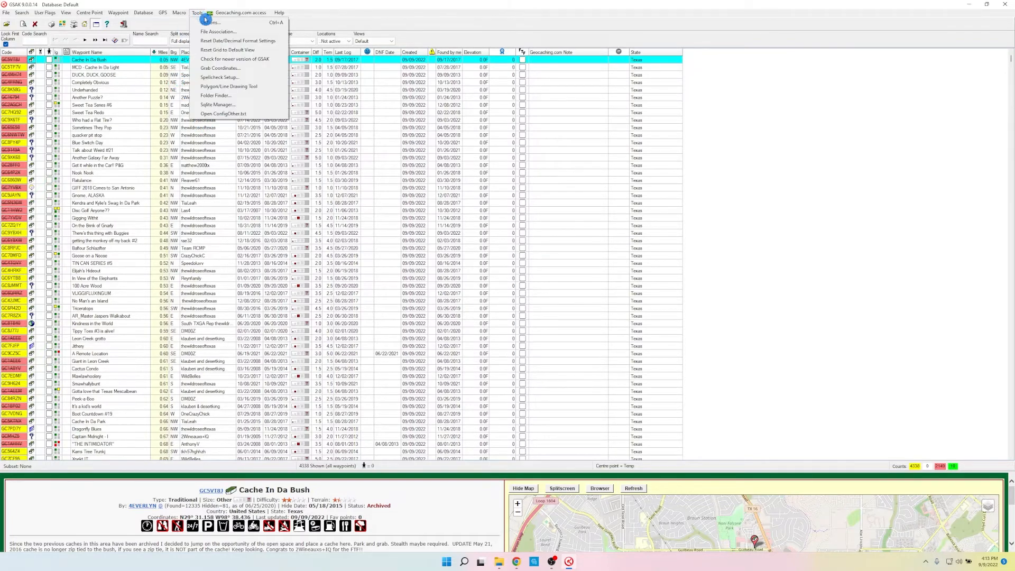
click(211, 23)
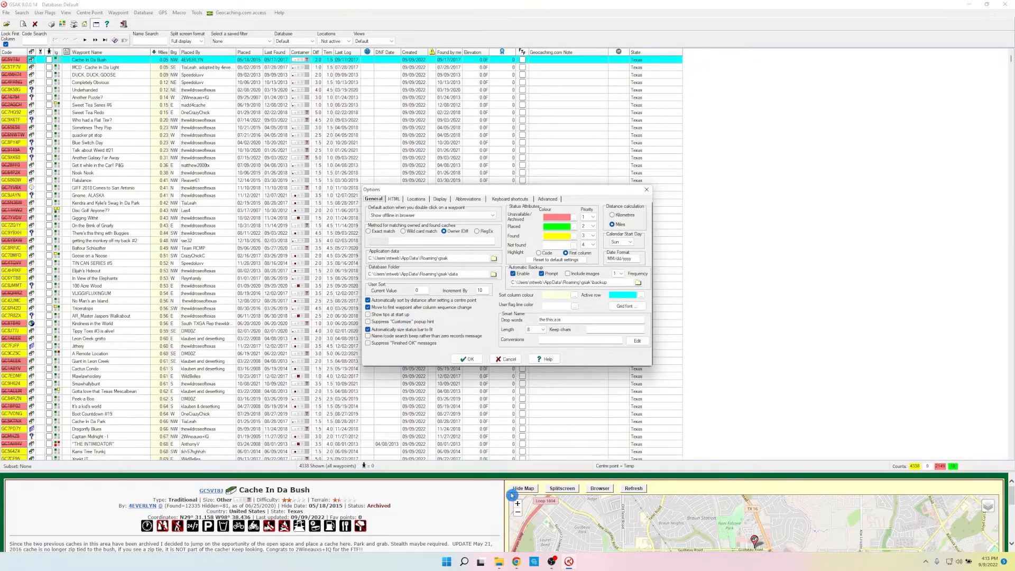
click(518, 563)
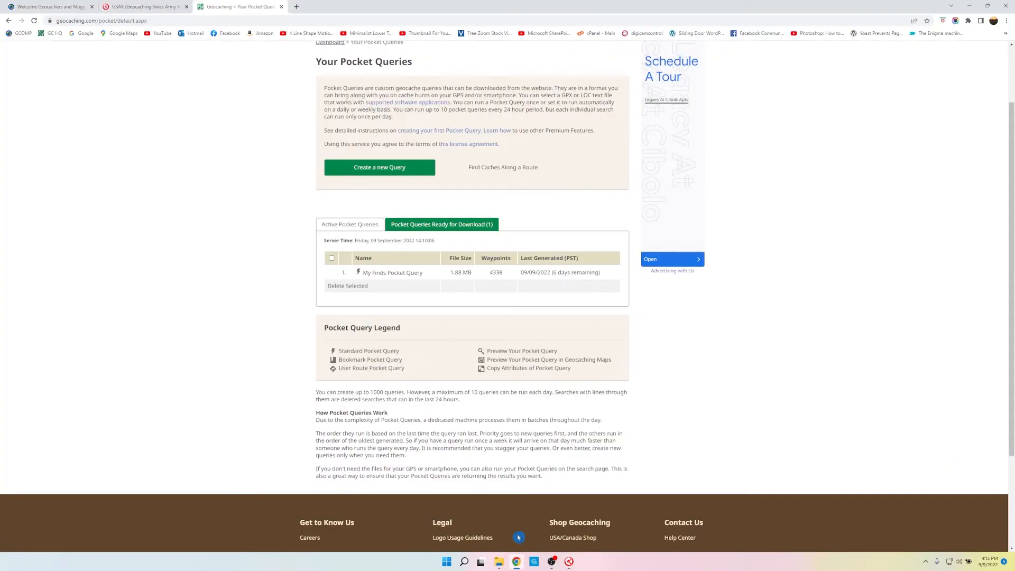
scroll(423, 106, up, 2)
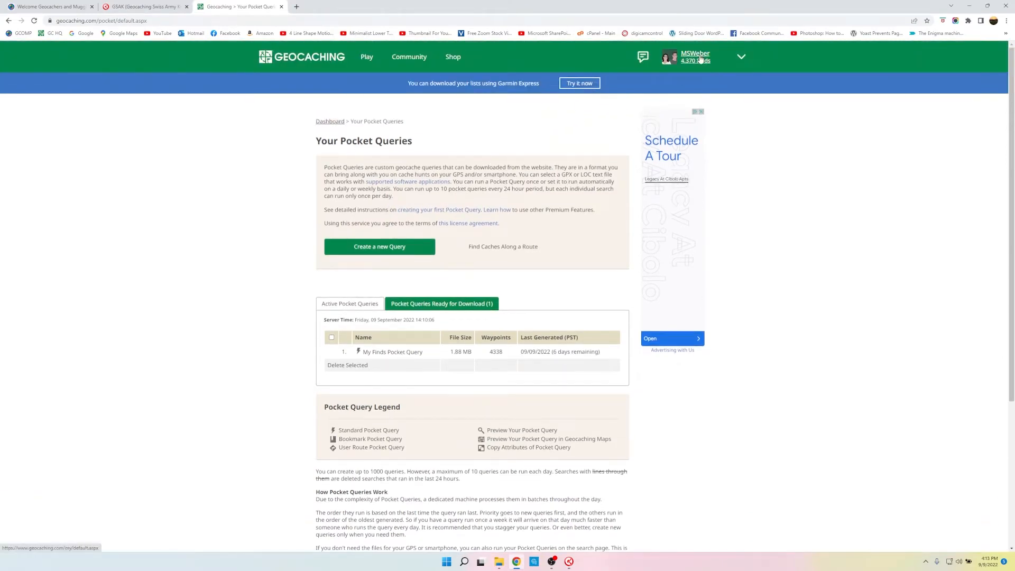
click(696, 55)
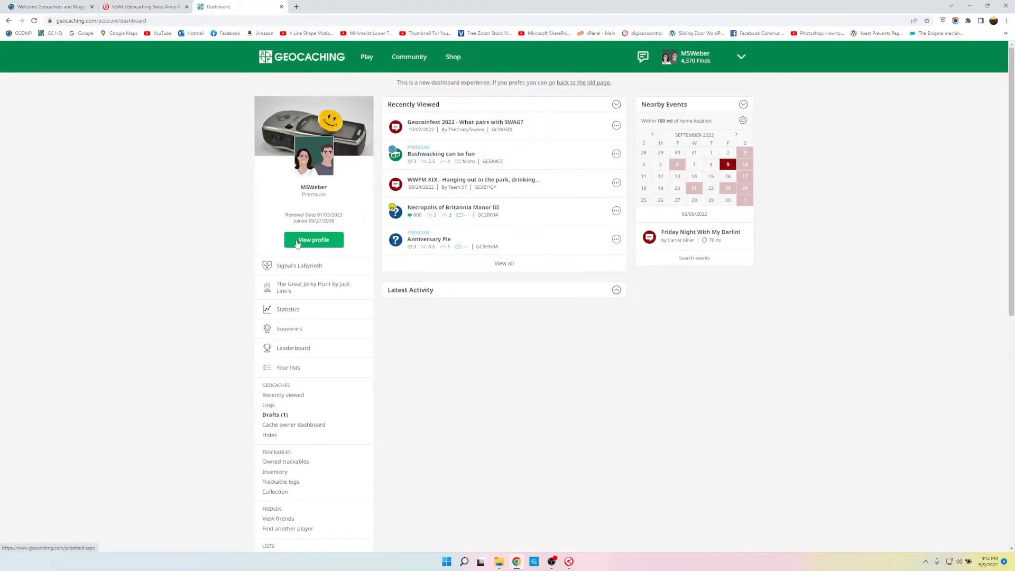
click(315, 240)
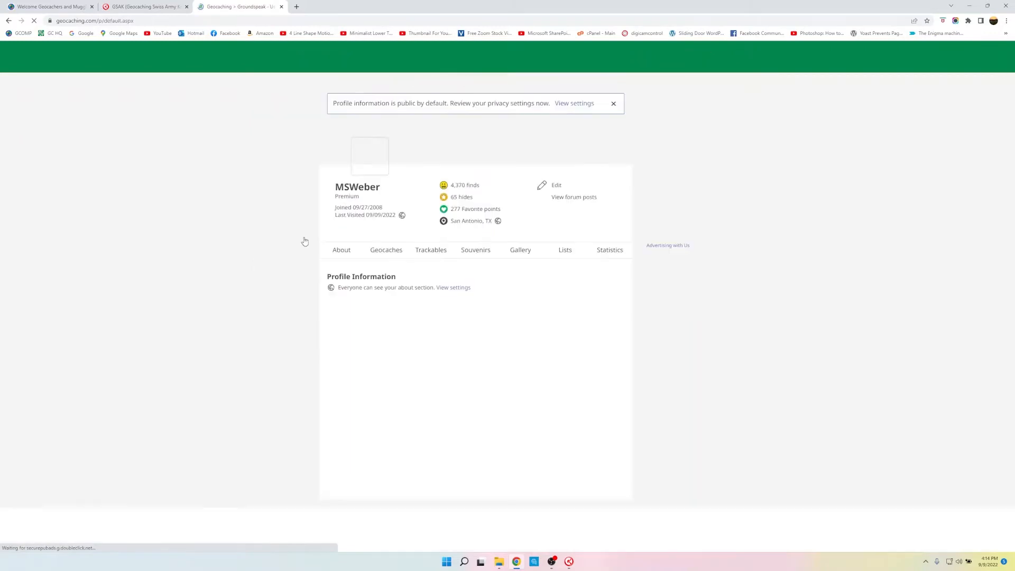
click(553, 185)
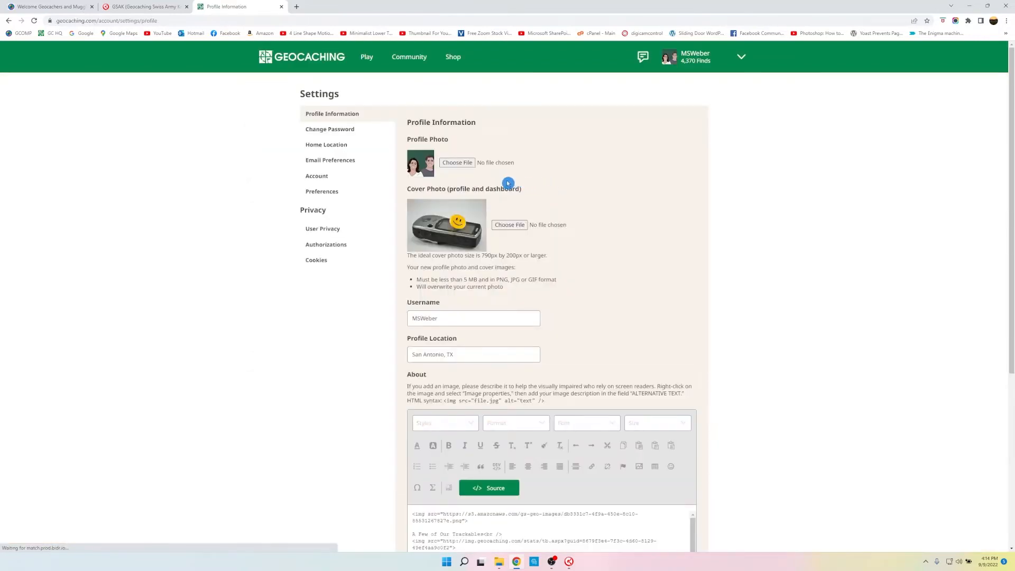
click(316, 176)
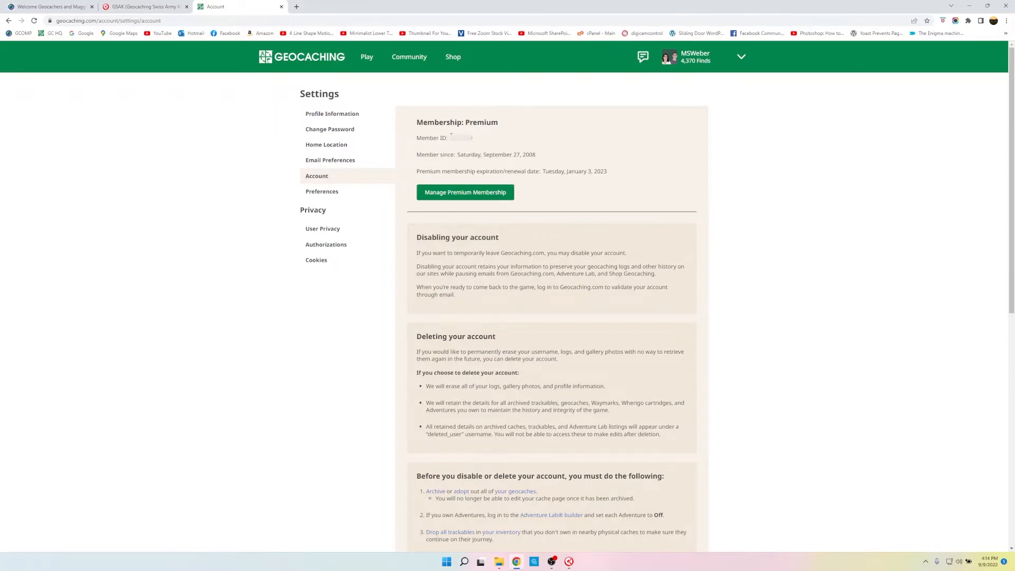
Step: Copy the member ID from the Geocaching.com account page into GSAK's owner ID setting for matching owned and found caches
drag(458, 136, 473, 138)
right_click(466, 139)
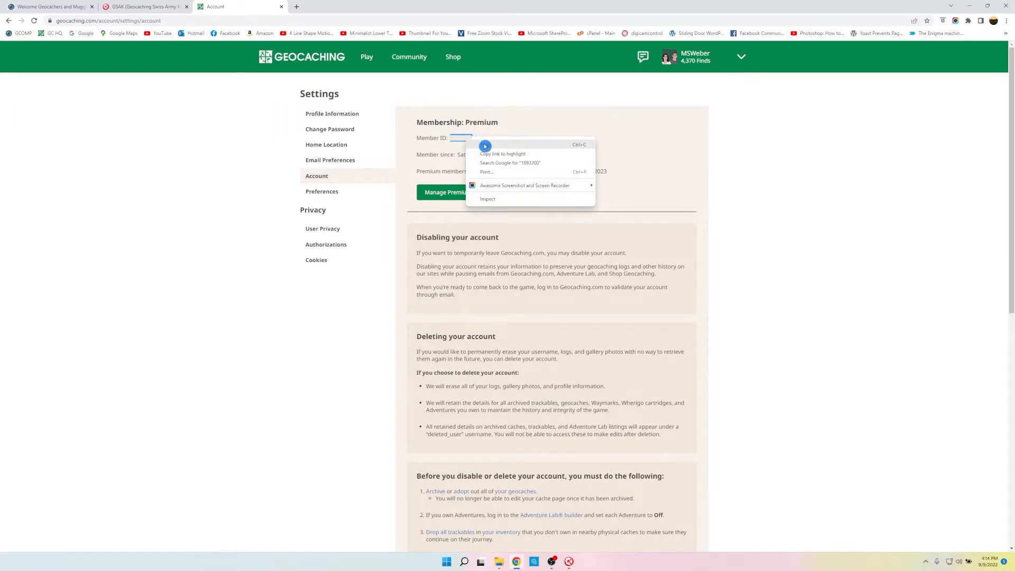
click(485, 147)
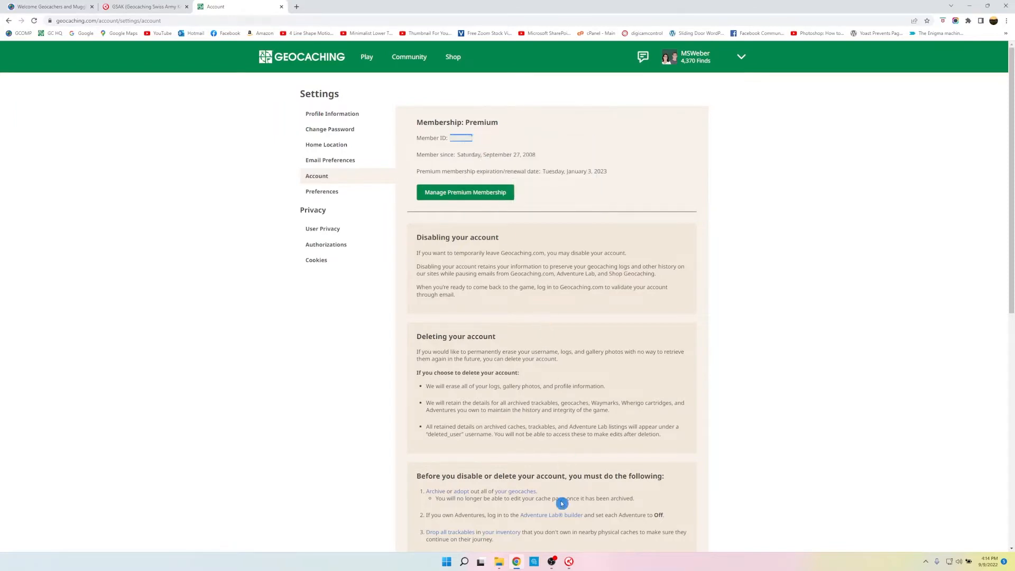
click(569, 562)
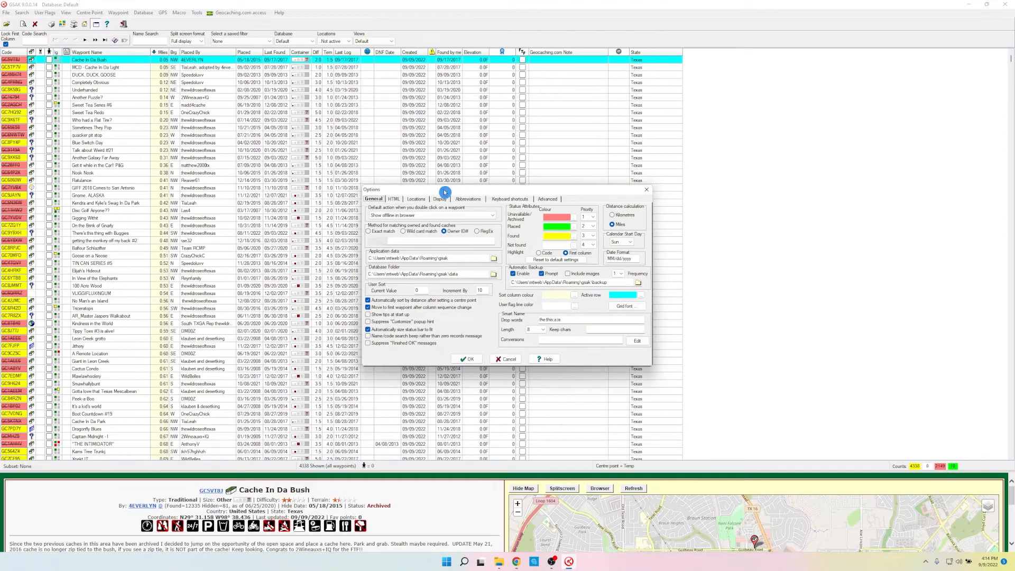
click(394, 240)
right_click(381, 242)
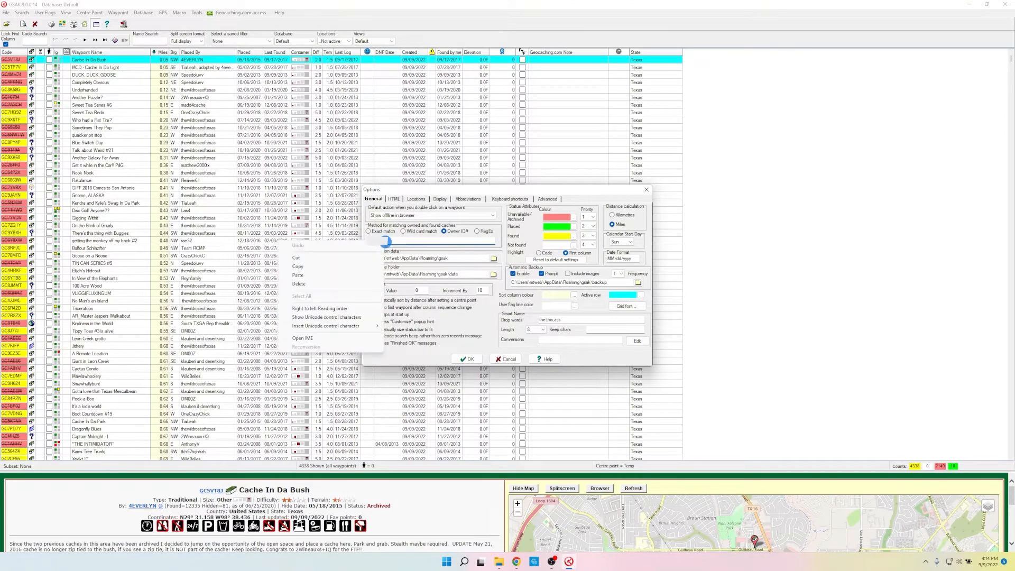
click(350, 275)
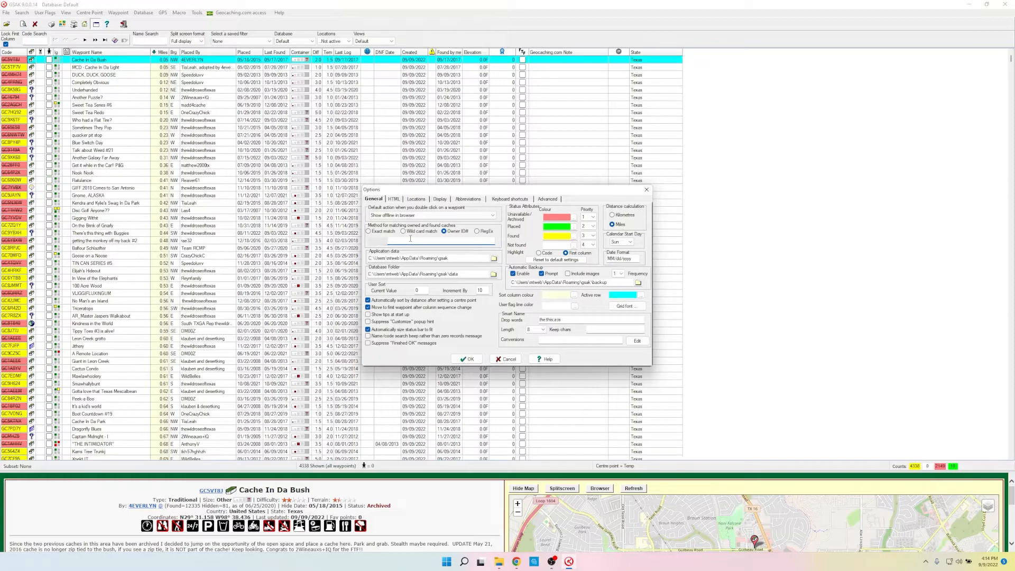
Step: Try kilometres as the distance calculation unit and set it back to miles
click(612, 216)
click(612, 224)
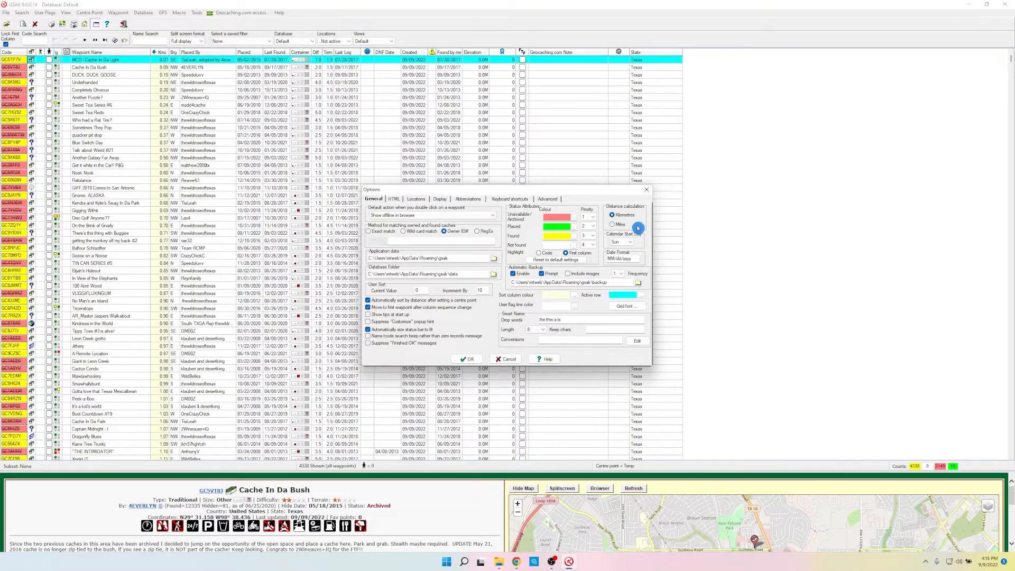
click(627, 218)
click(618, 224)
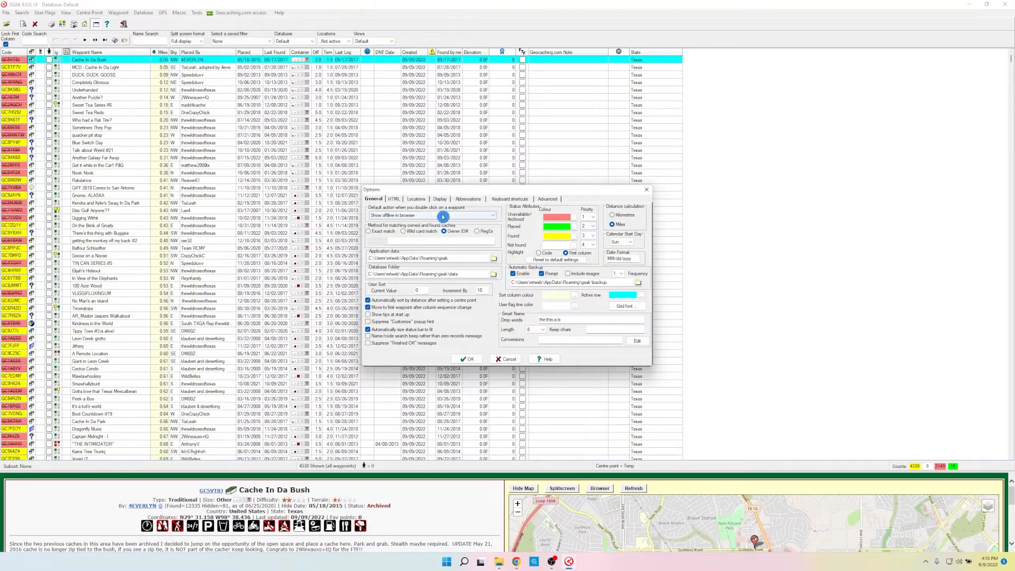
Step: Open the saved locations in the options and go to the end of the Home coordinates line
click(416, 200)
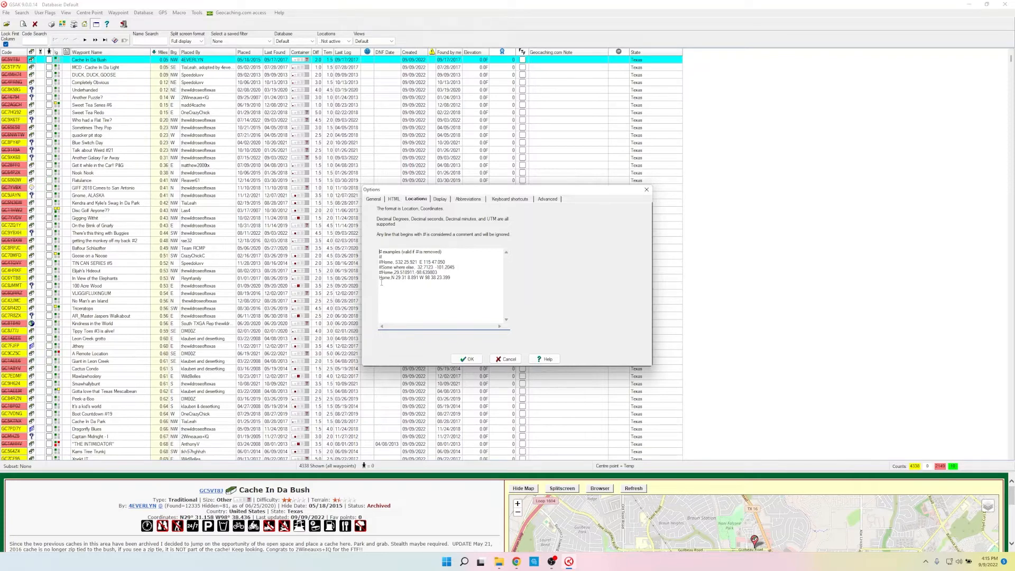
drag(441, 252, 379, 256)
drag(381, 277, 452, 280)
click(453, 281)
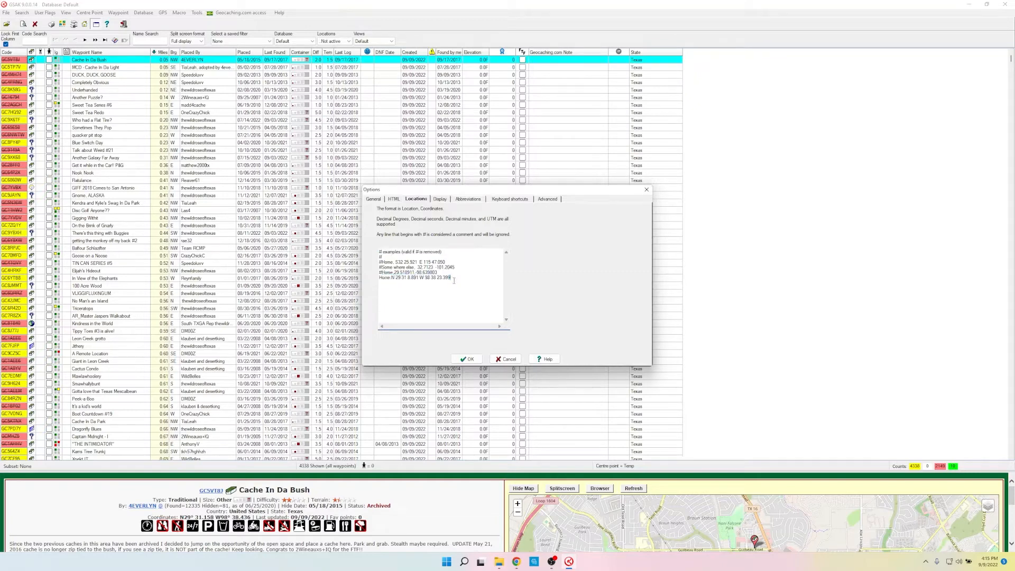
Step: Switch to Chrome and copy the home coordinates from the Geocaching.com Home Location settings
click(520, 563)
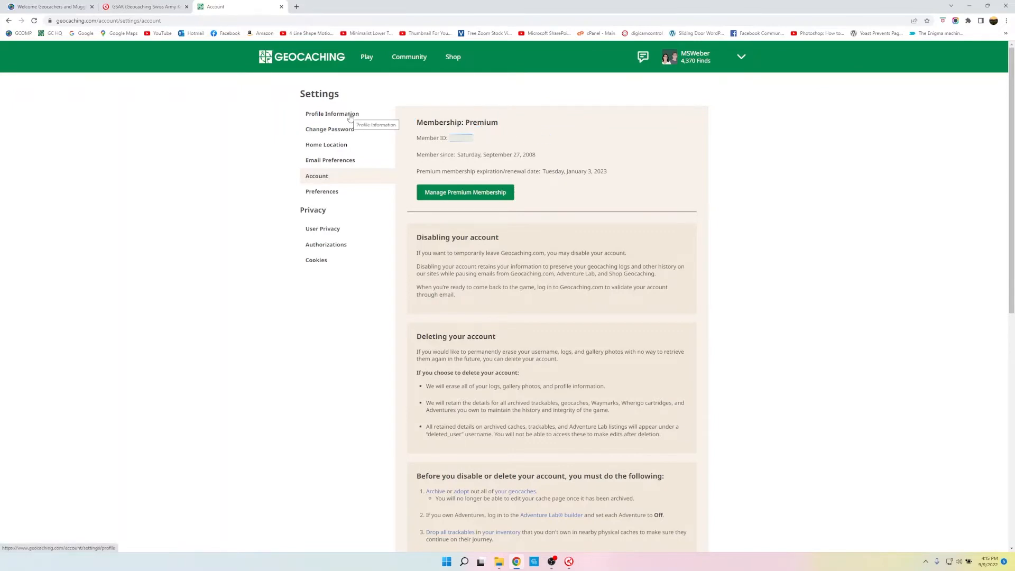
click(299, 144)
click(310, 148)
click(470, 166)
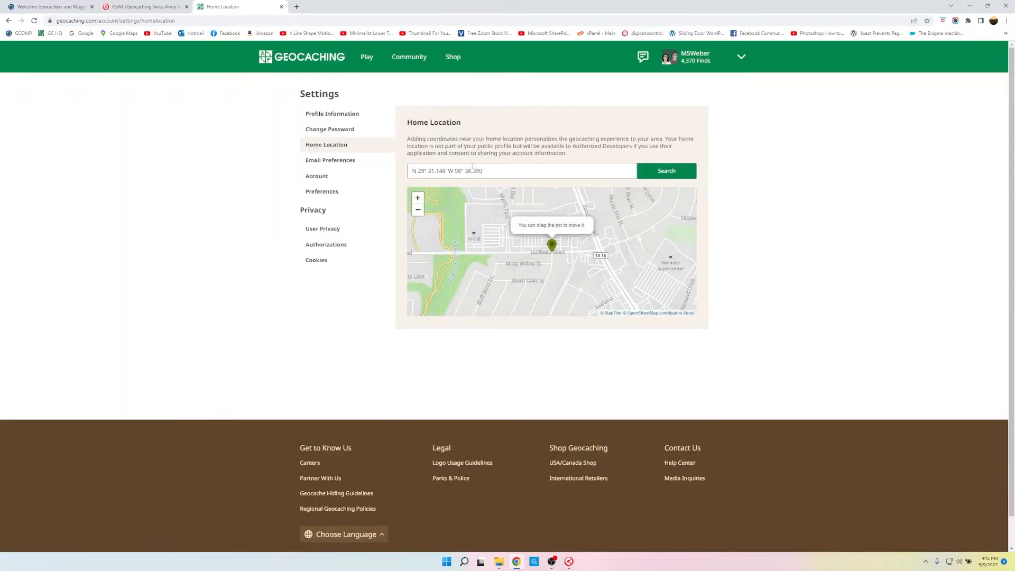
drag(484, 170, 410, 166)
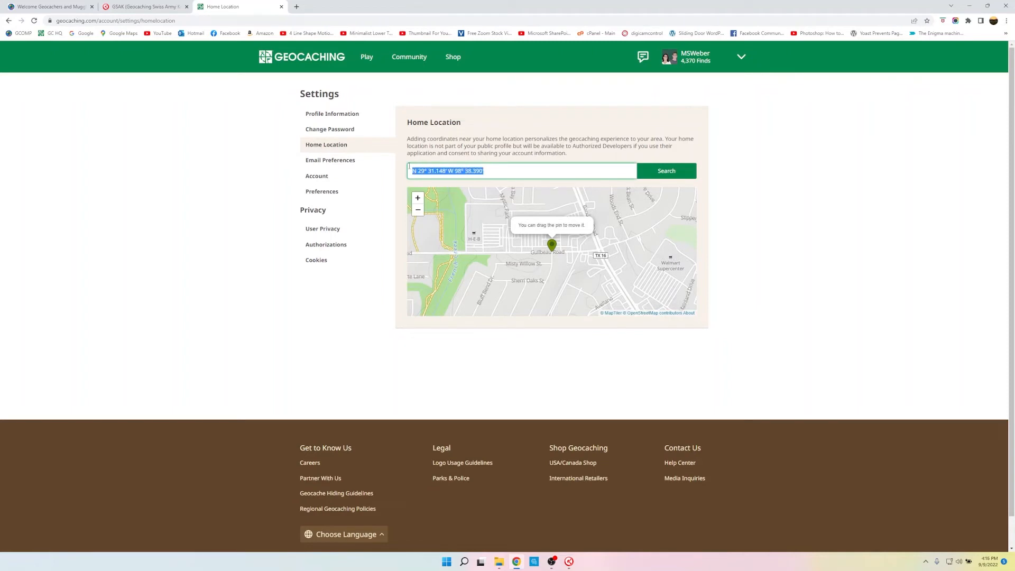
right_click(410, 168)
click(475, 198)
Step: Switch back to GSAK, replace the Home entry's coordinates with the copied ones, and save the options
mouse_move(570, 566)
click(570, 564)
drag(452, 277, 393, 279)
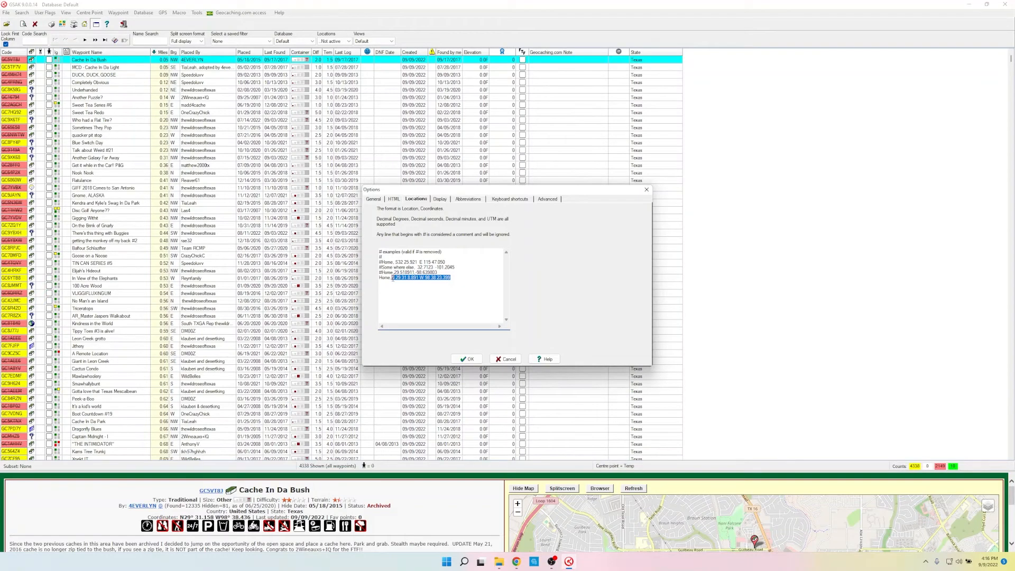
right_click(406, 280)
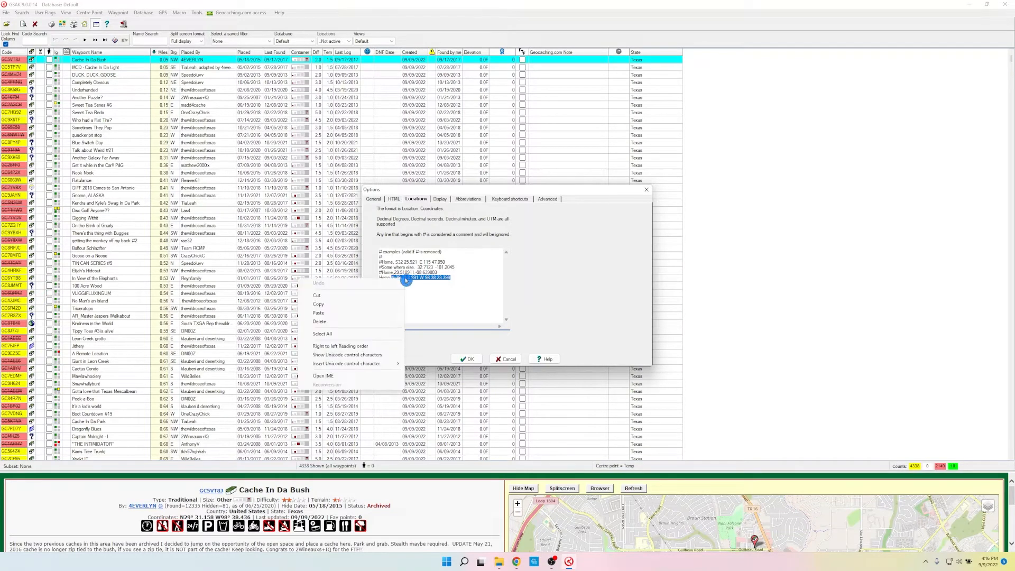
click(356, 313)
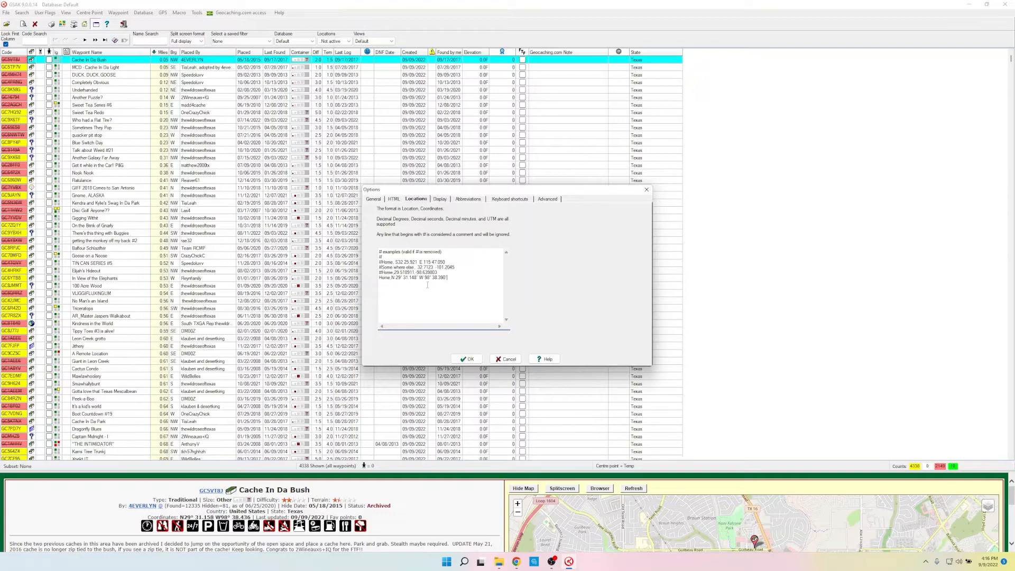
click(472, 359)
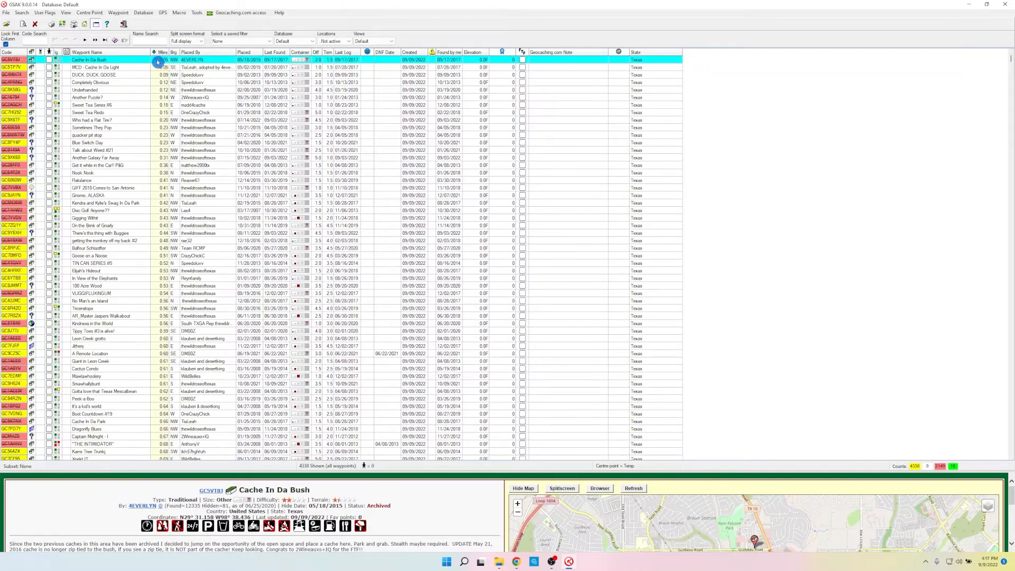
Step: Look through the waypoint list and sort it by miles, farthest first and back to nearest first
click(132, 63)
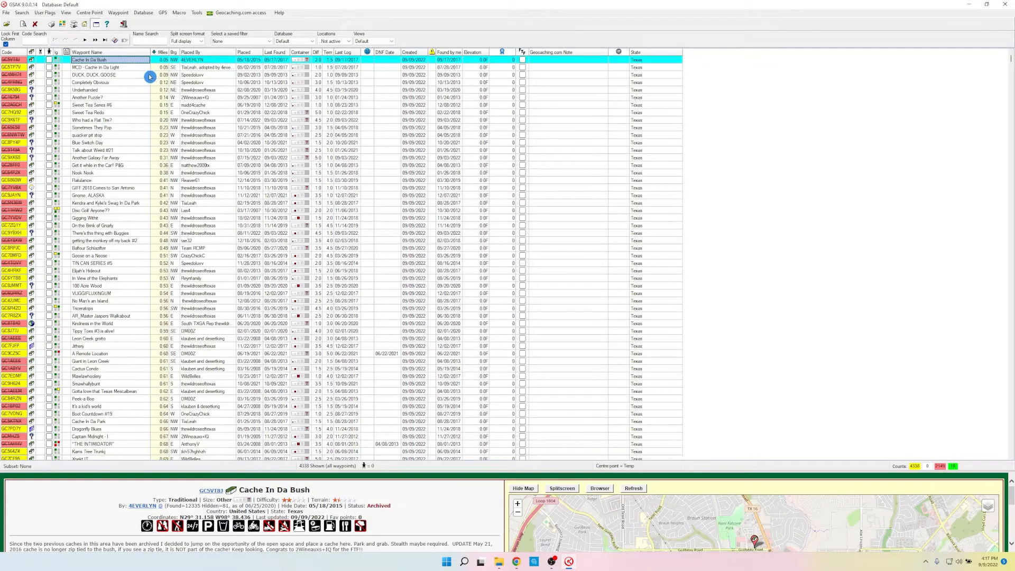
scroll(103, 225, down, 8)
scroll(100, 258, down, 2)
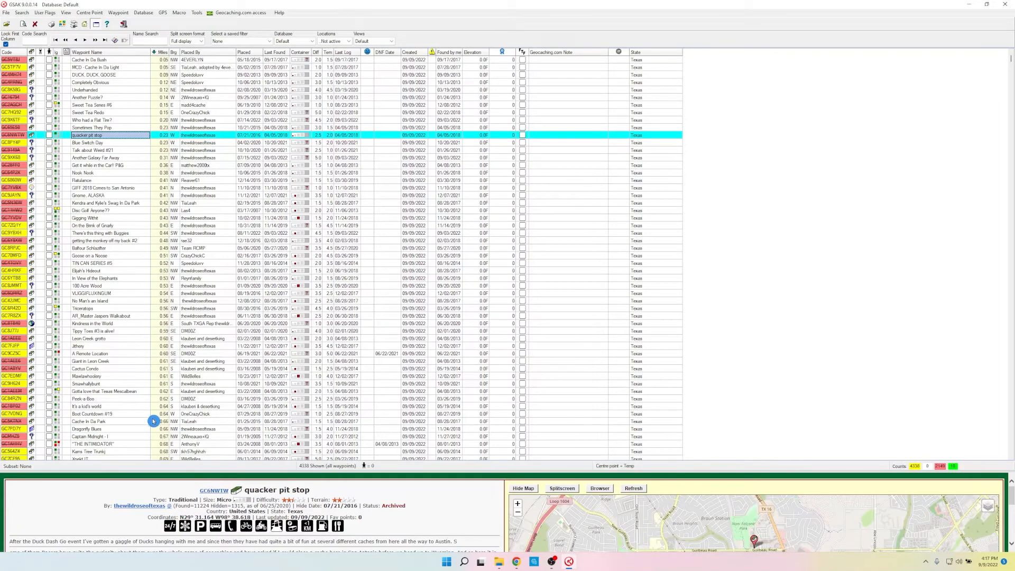
click(157, 54)
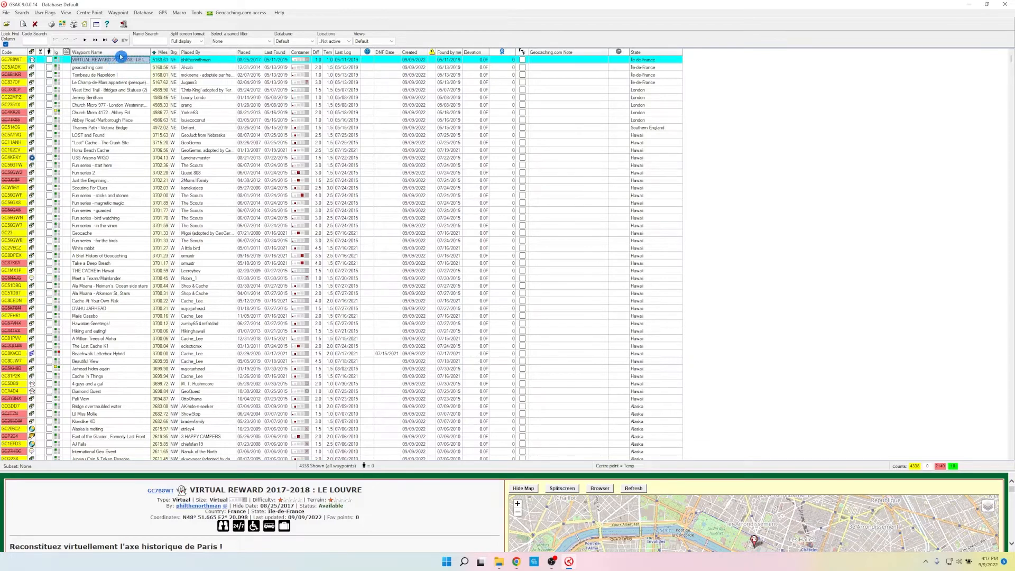
click(161, 53)
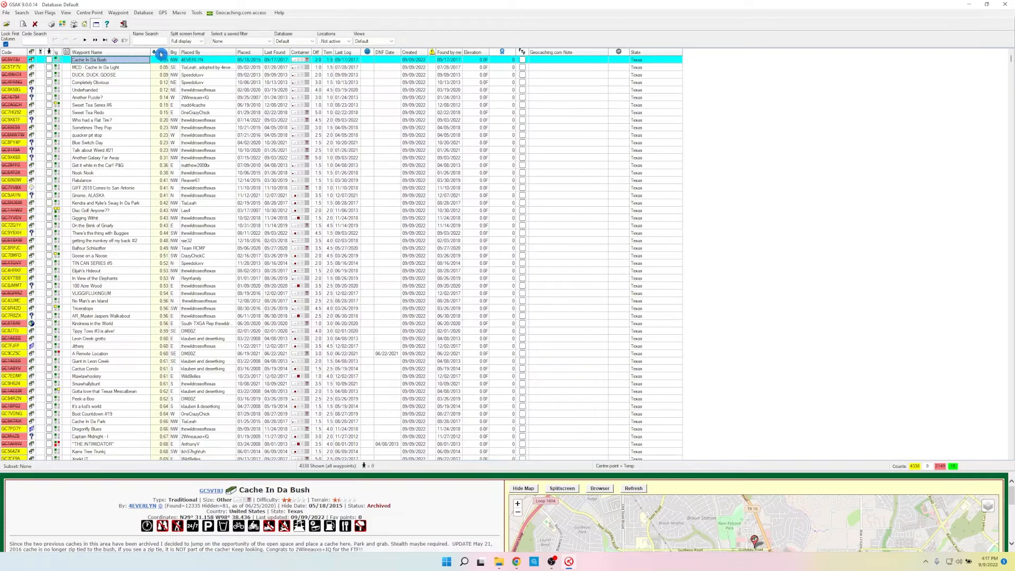
Step: Sort the waypoints by name in ascending and descending order, and return to sorting by miles, nearest first
click(133, 52)
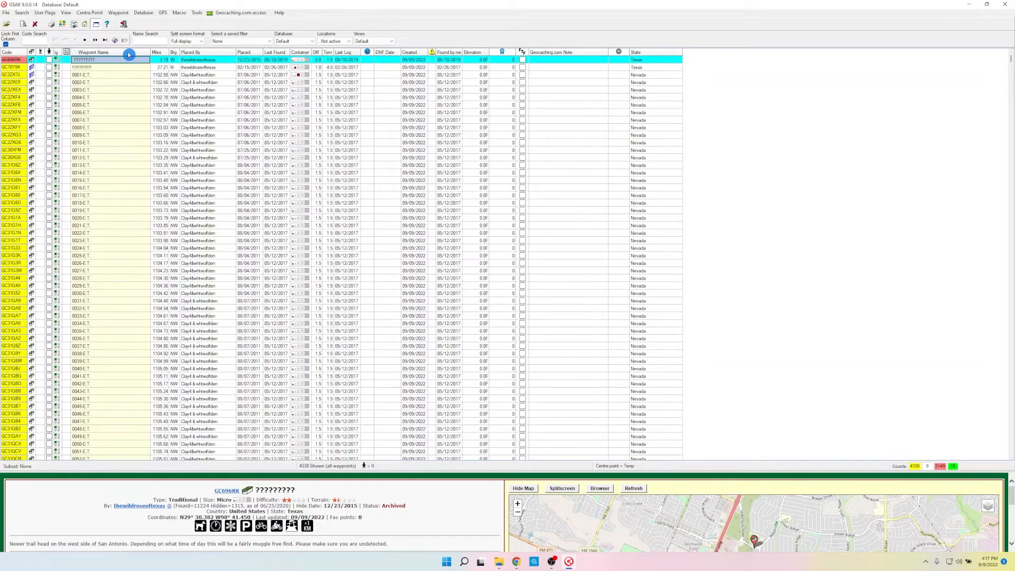
click(129, 53)
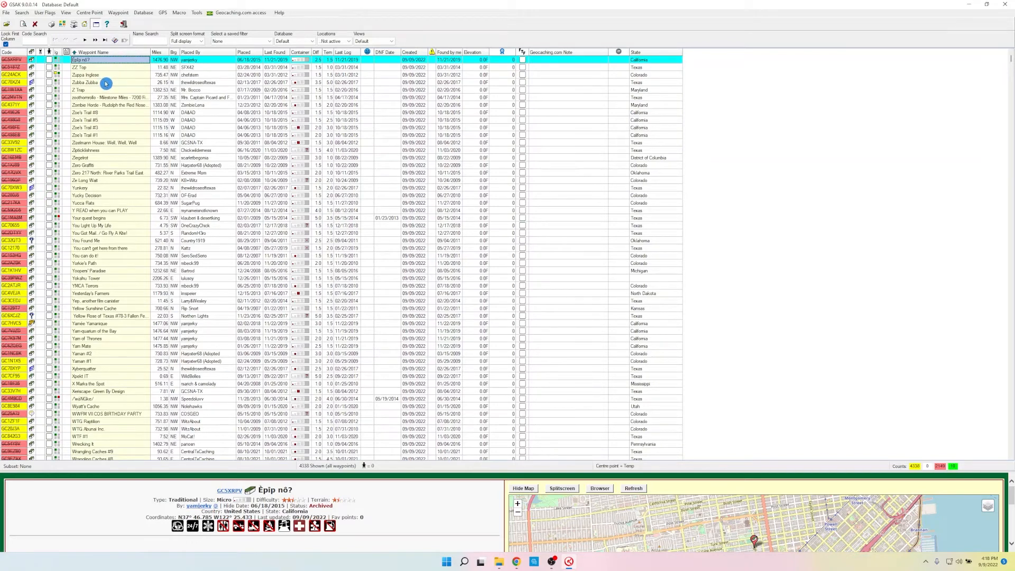
click(160, 52)
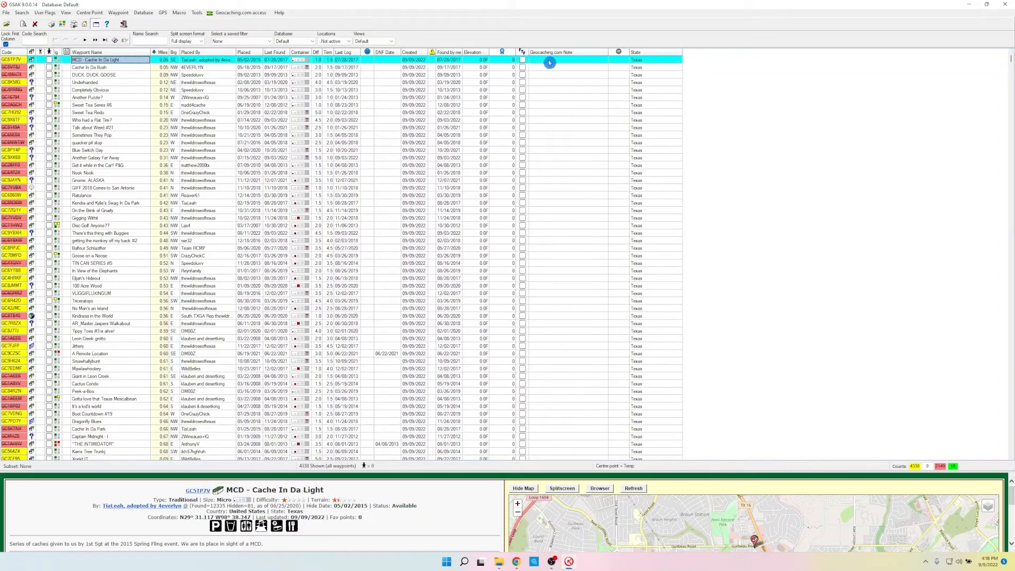
Step: Tick the flag beside the Geocaching.com Note field for the DUCK, DUCK, GOOSE cache and clear it again
click(523, 74)
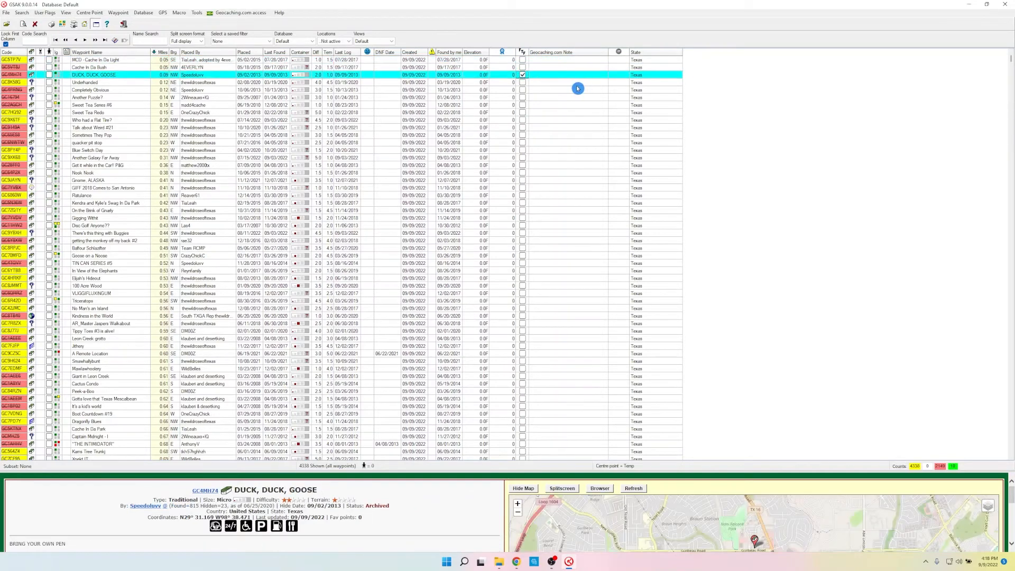
click(524, 75)
Step: Open the Run Macro manager and go to the online macro index from it
click(179, 13)
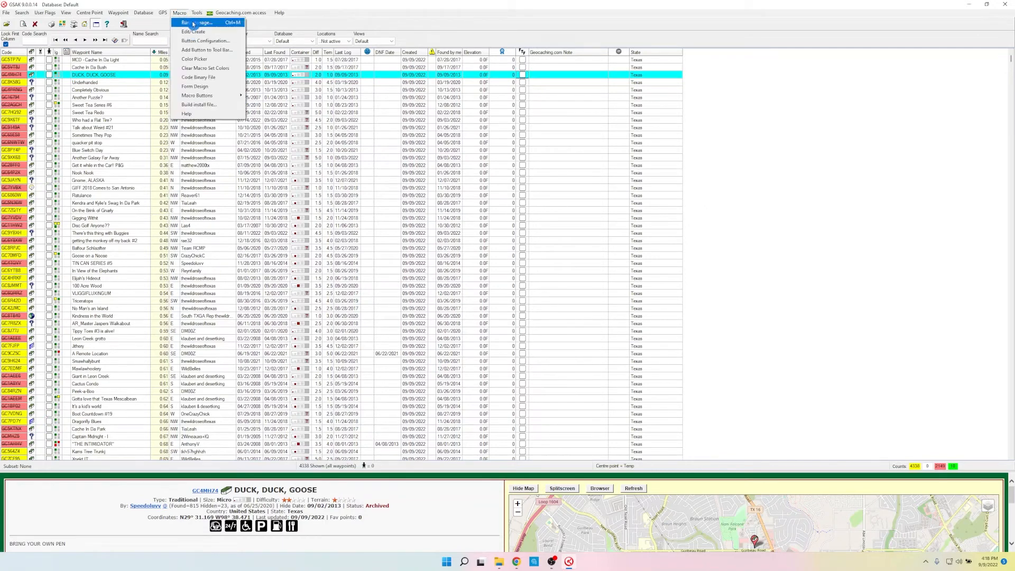
click(194, 24)
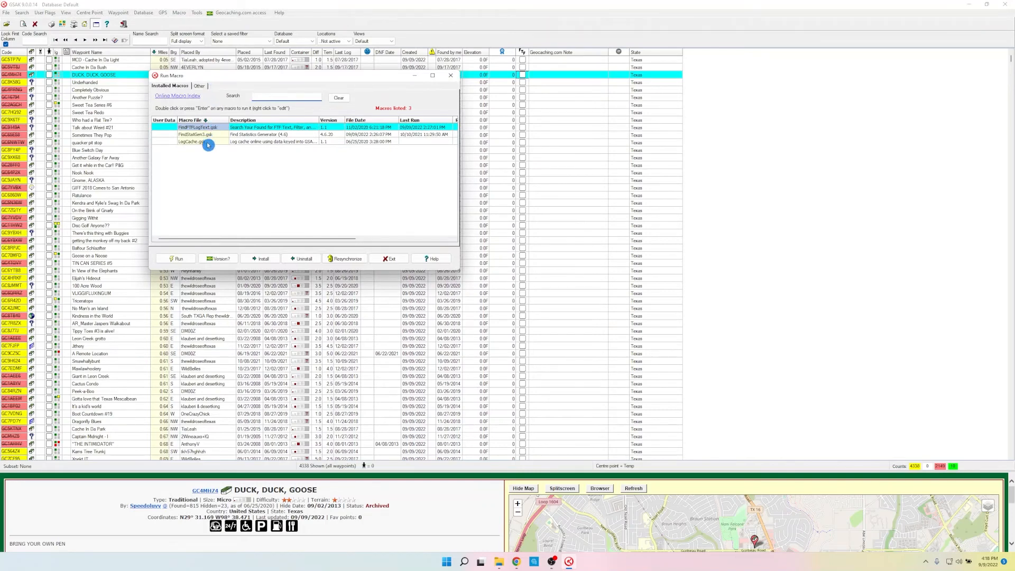
click(177, 99)
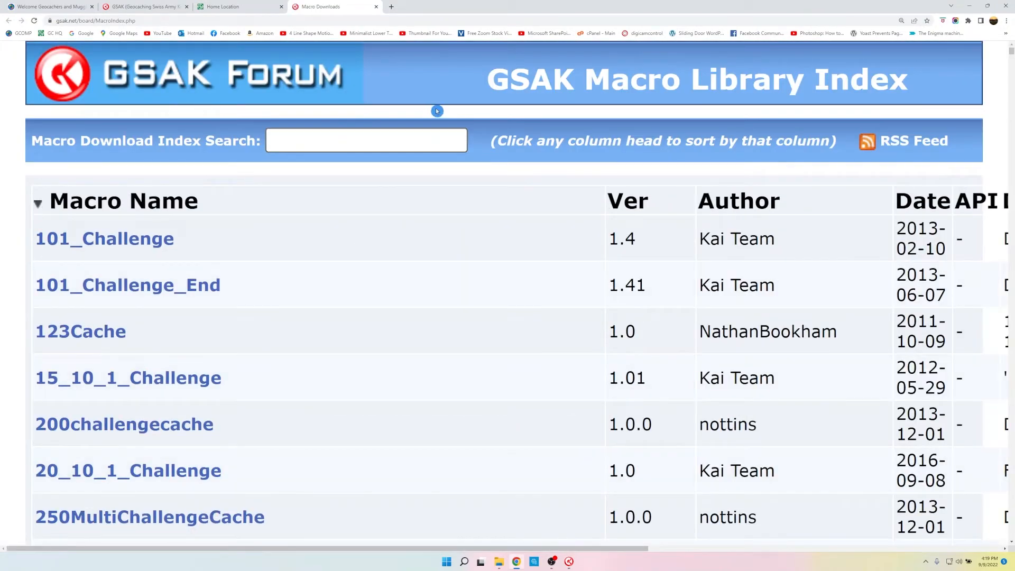
Step: Search the online macro library index for "ftf"
key(ctrl+minus)
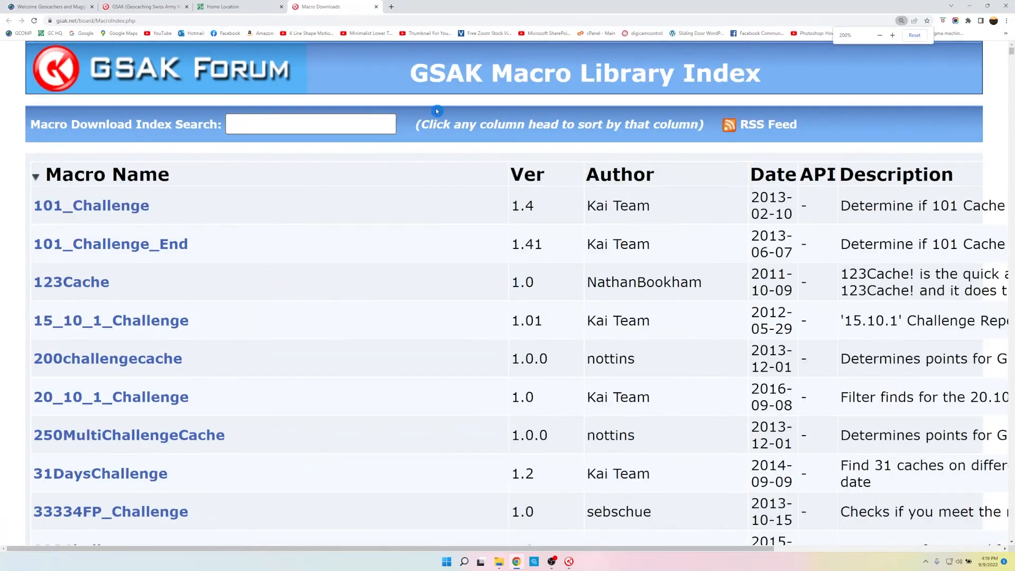
key(ctrl+minus)
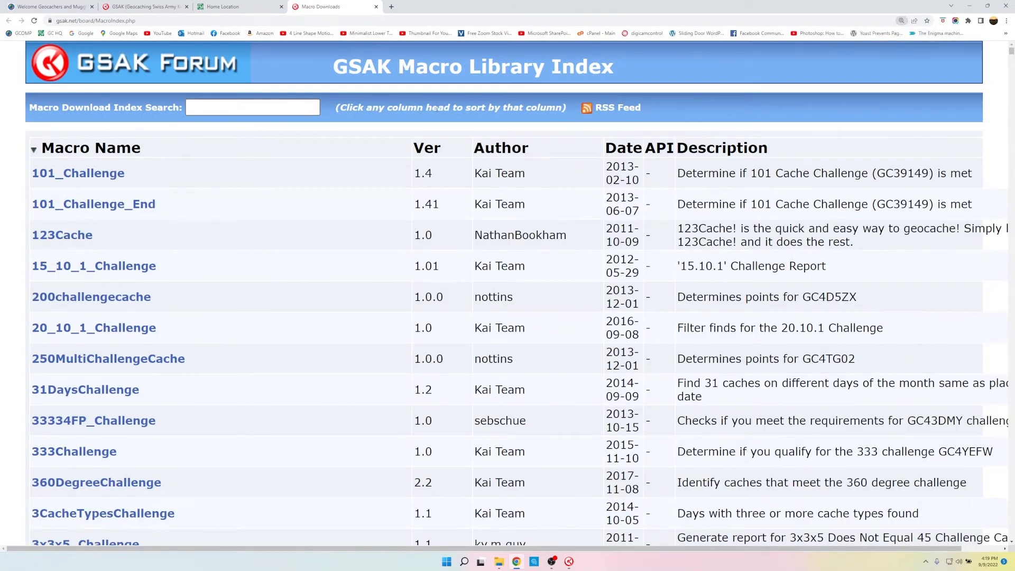
click(243, 109)
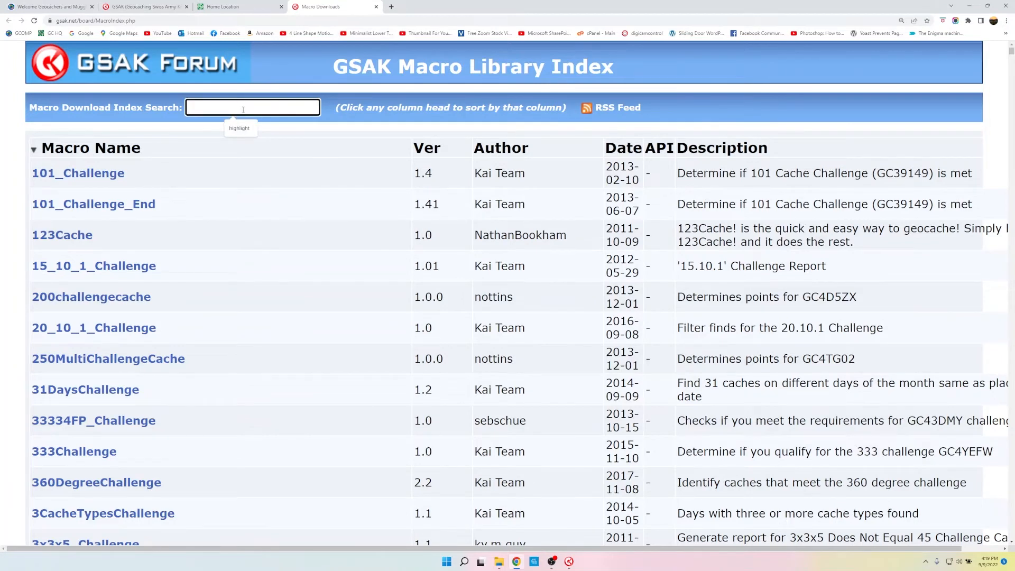
text(ftf)
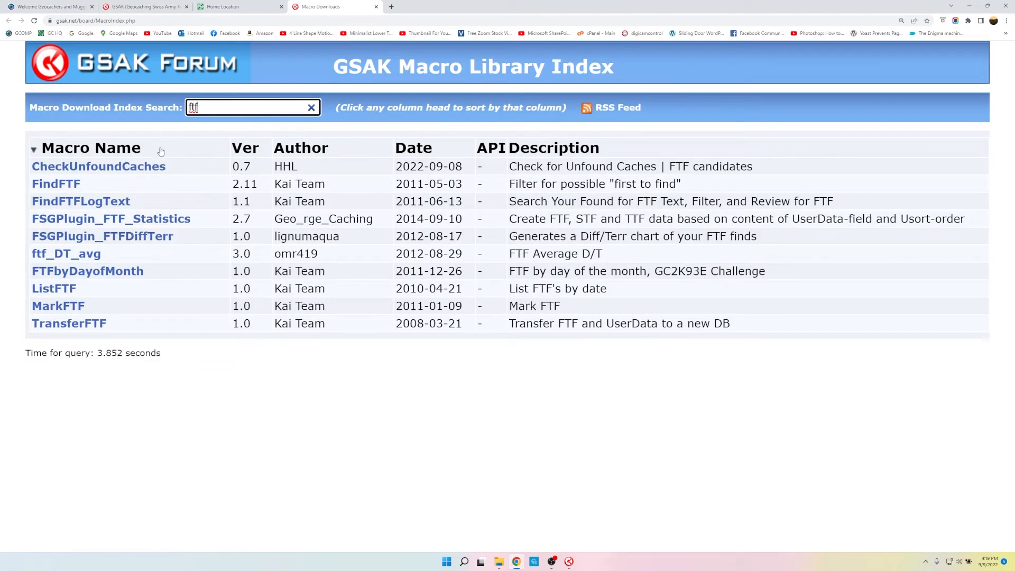
double_click(149, 167)
double_click(137, 222)
double_click(146, 168)
click(405, 183)
double_click(139, 169)
click(133, 191)
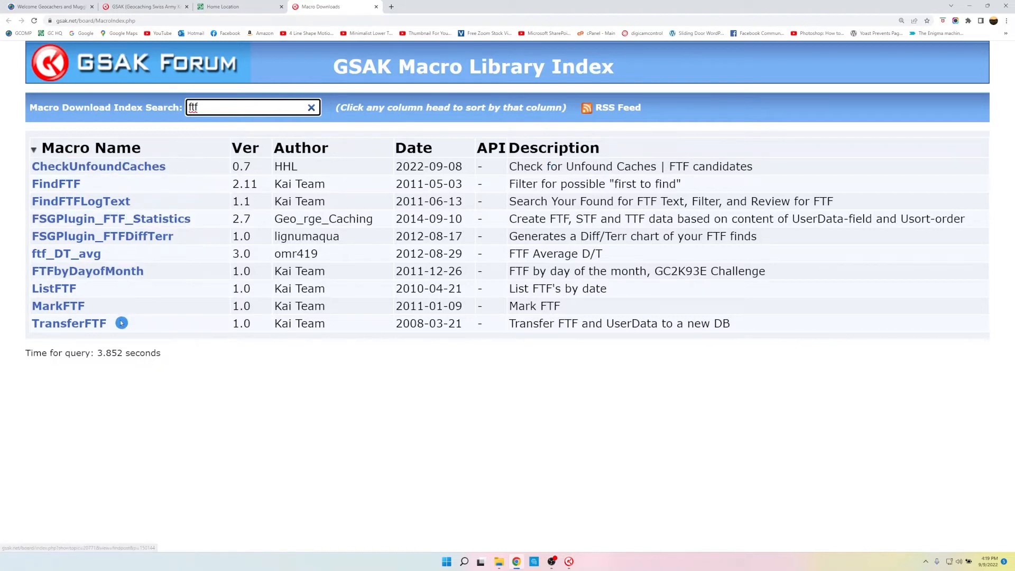
double_click(133, 168)
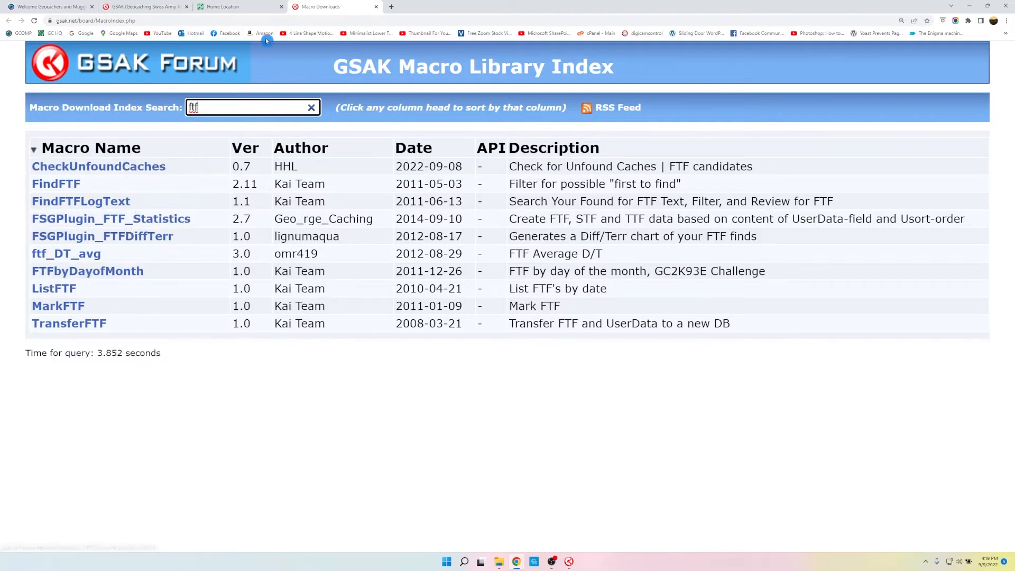
Step: Switch to GSAK, run the installed FindFTFLogText.gsk macro and start its text search of the found logs
click(571, 562)
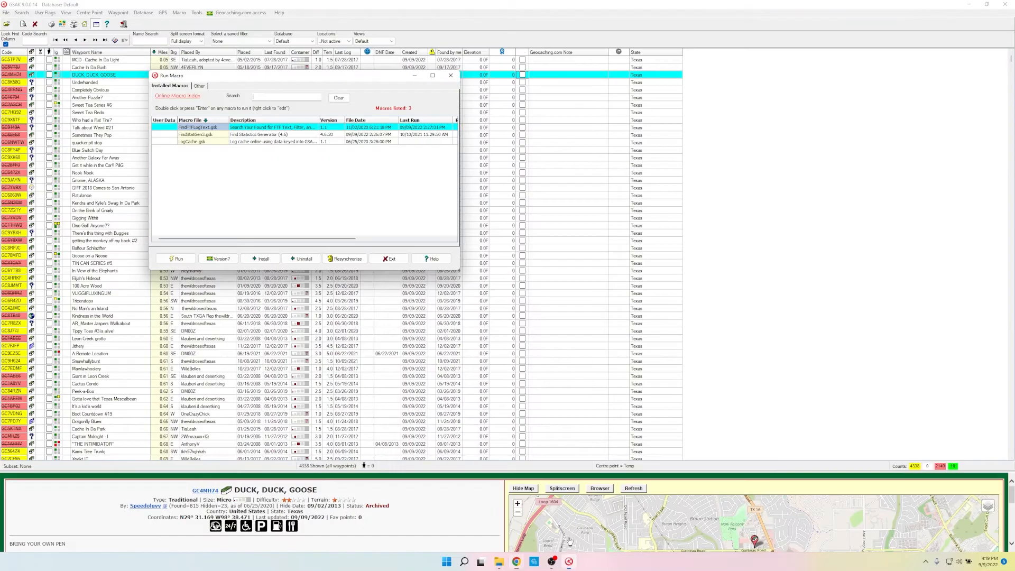
click(213, 129)
click(187, 256)
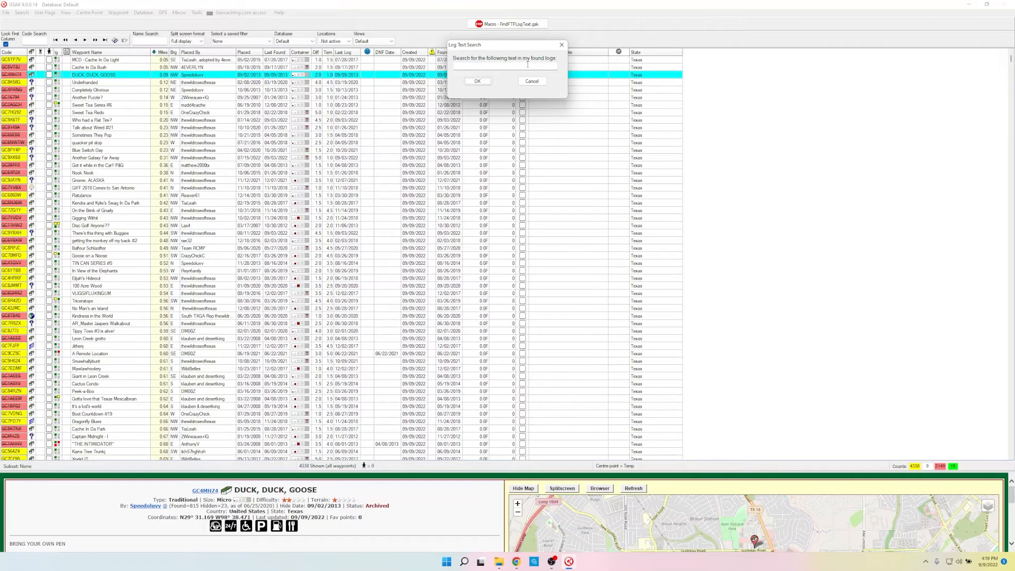
click(512, 66)
click(480, 81)
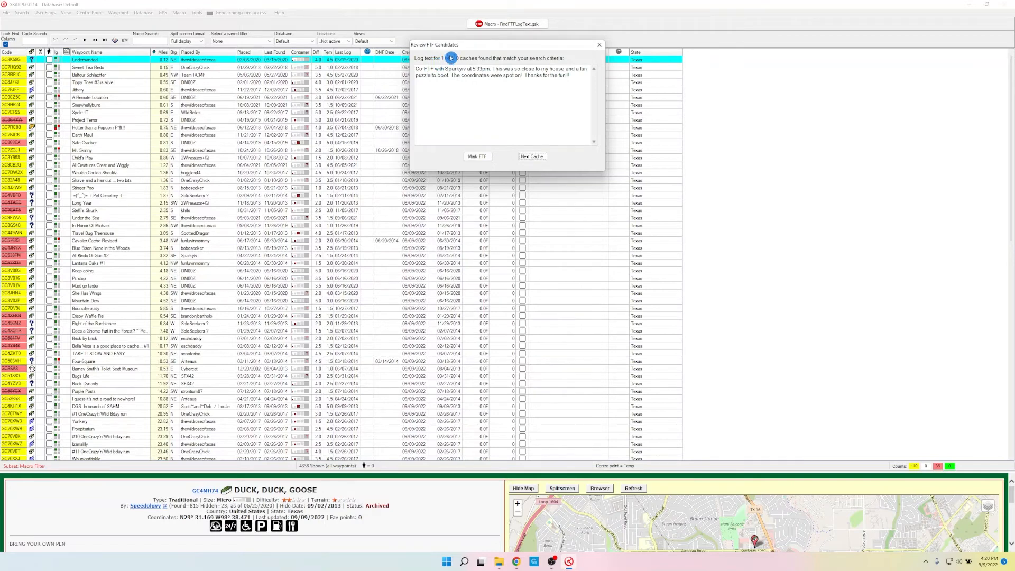
Step: Review the log texts of the first three candidates, starting with Underhanded and Sweet Tea Redo, and mark each as FTF
drag(432, 68, 424, 70)
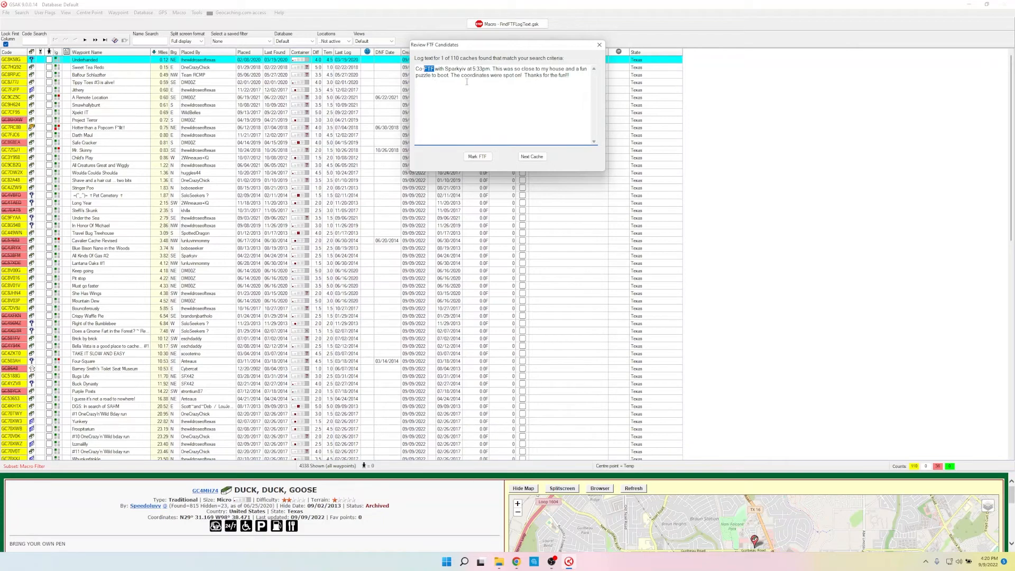
click(483, 157)
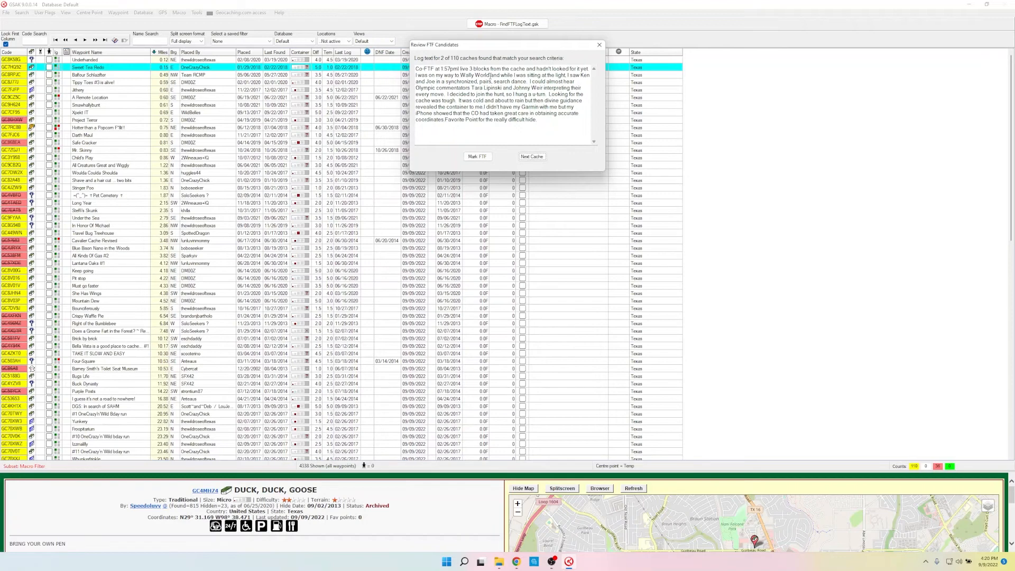
click(479, 157)
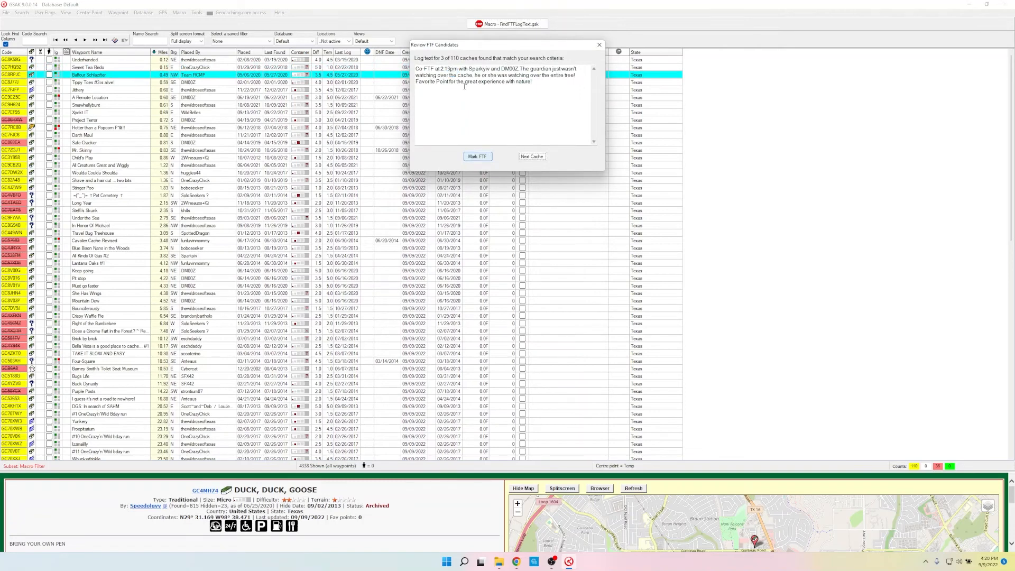
click(478, 156)
drag(556, 51, 396, 152)
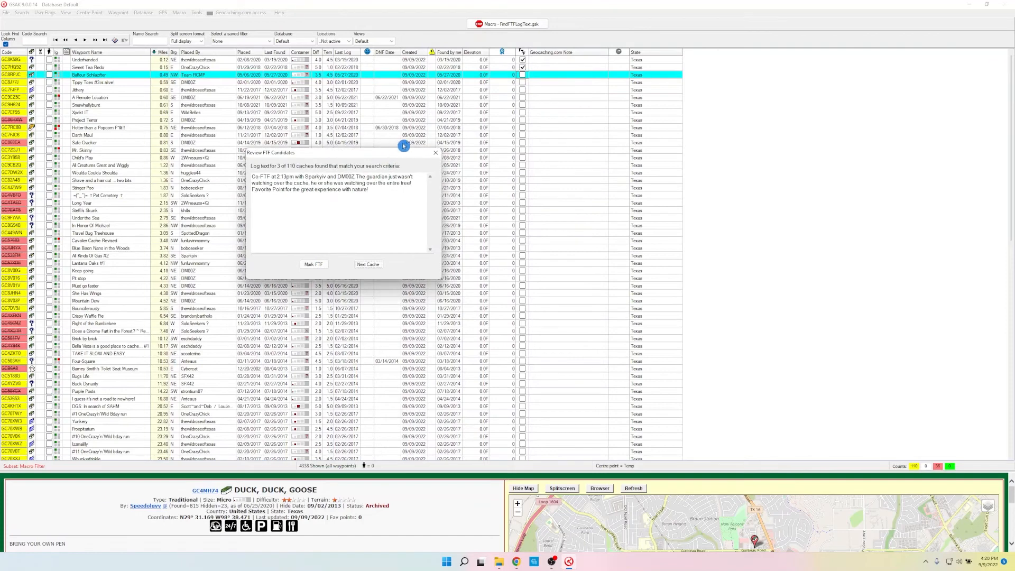
click(522, 60)
click(523, 67)
click(320, 266)
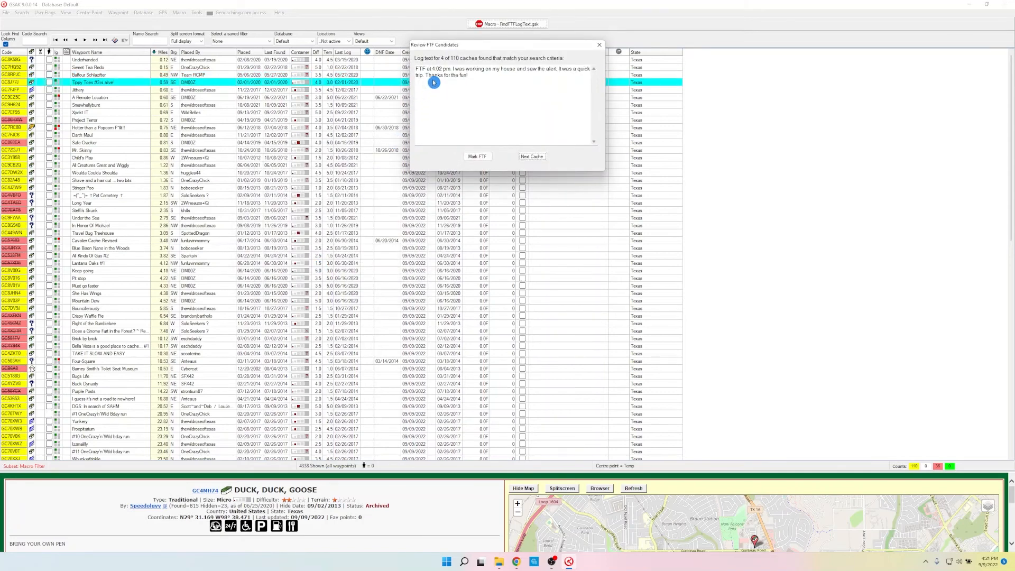
Step: Mark the next four candidate caches as FTF, up to and including Snowhallybunt
click(473, 159)
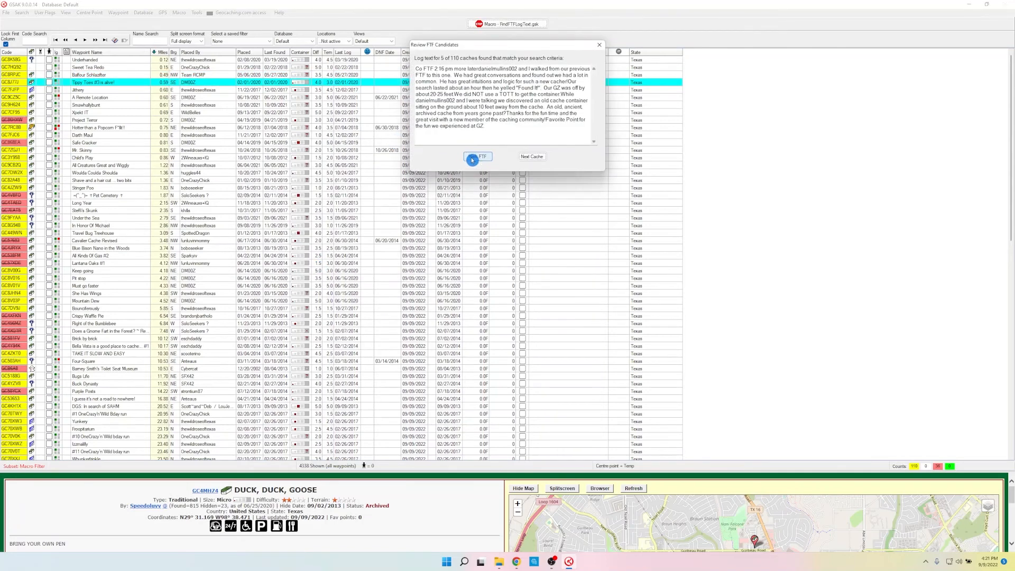
click(474, 152)
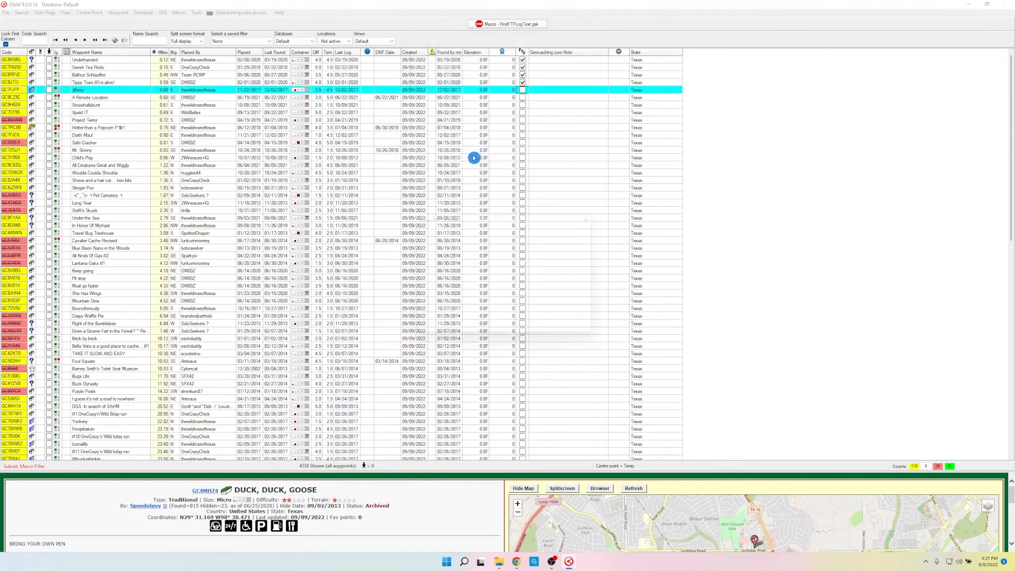
click(474, 157)
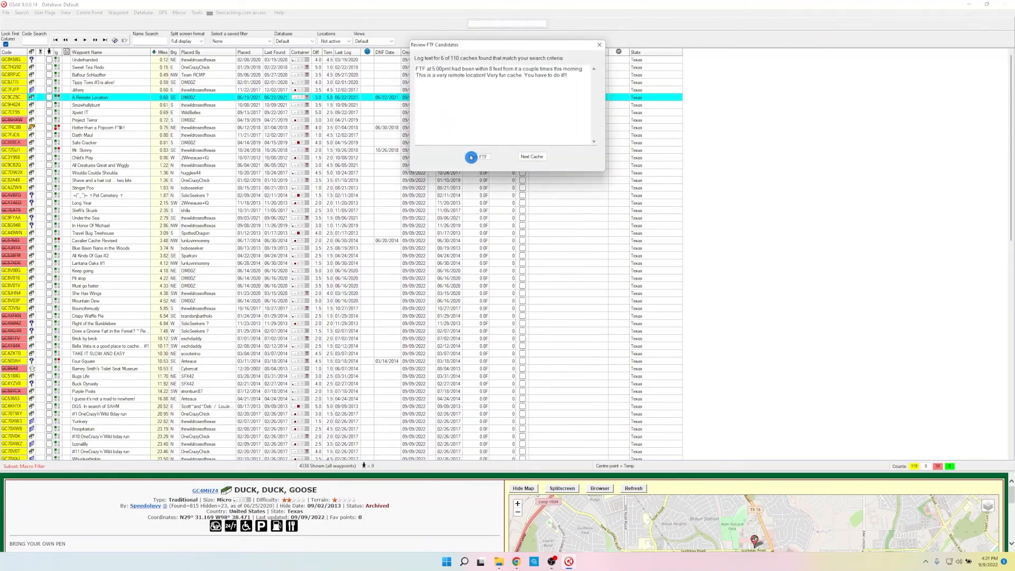
click(474, 158)
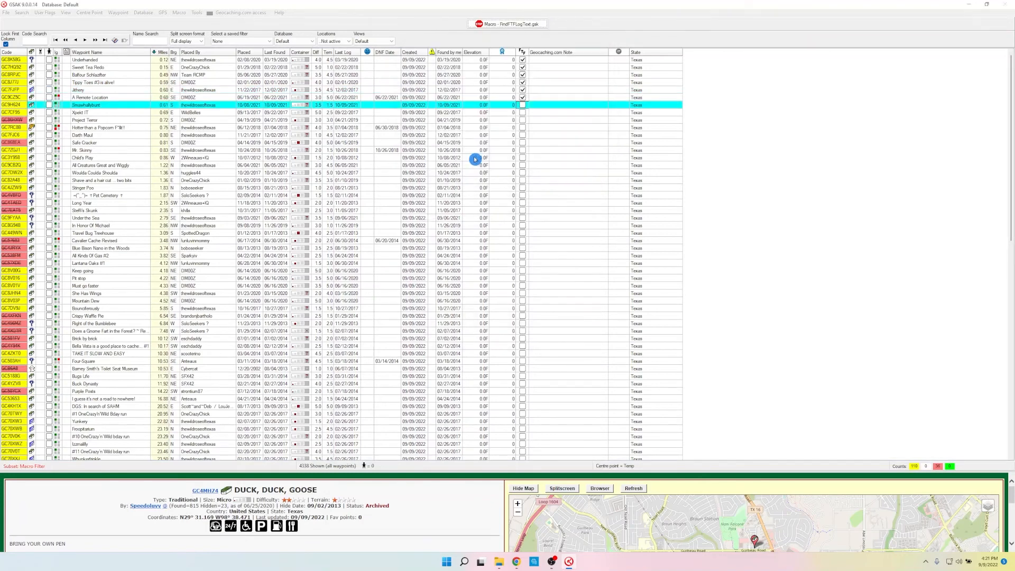
Step: Skip the Xpekt IT cache without marking it as FTF, and cancel the rest of the macro's candidate review
click(524, 157)
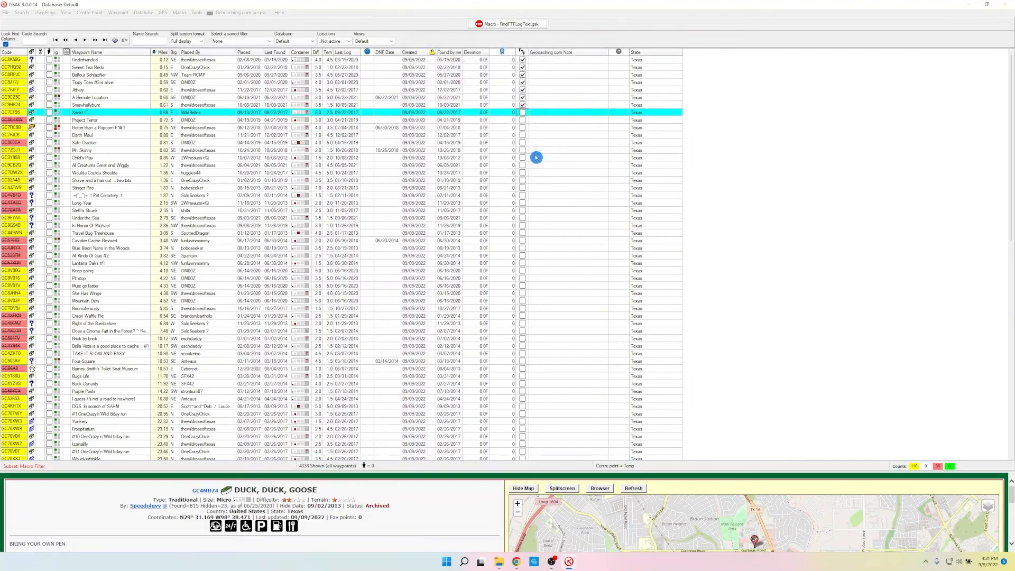
drag(535, 46, 531, 195)
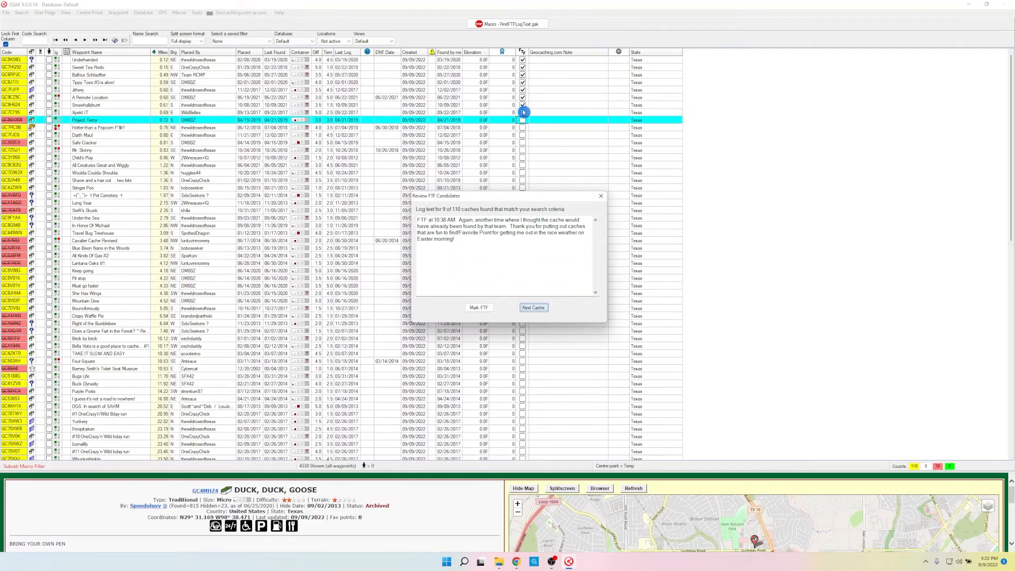
click(536, 309)
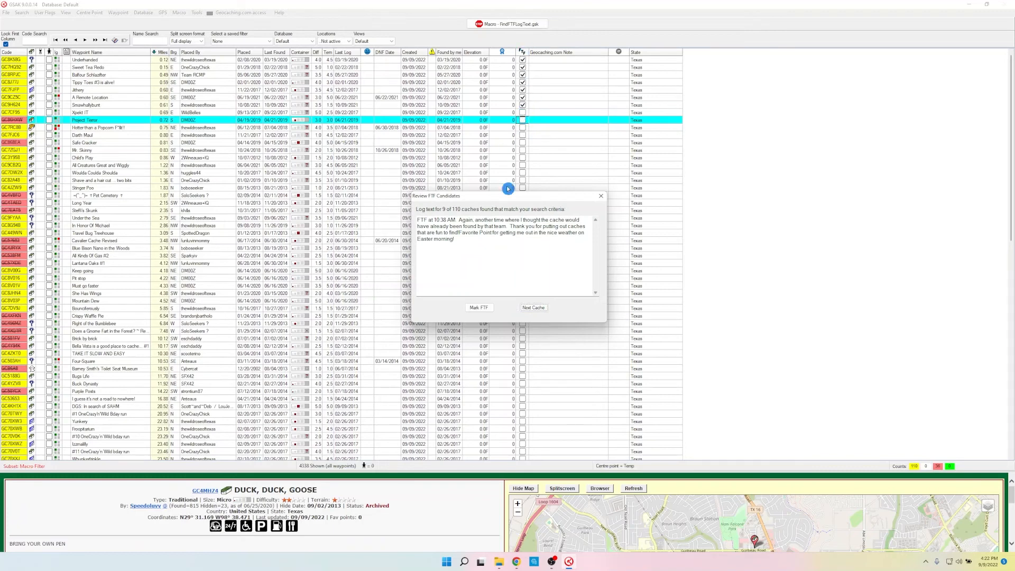
click(601, 196)
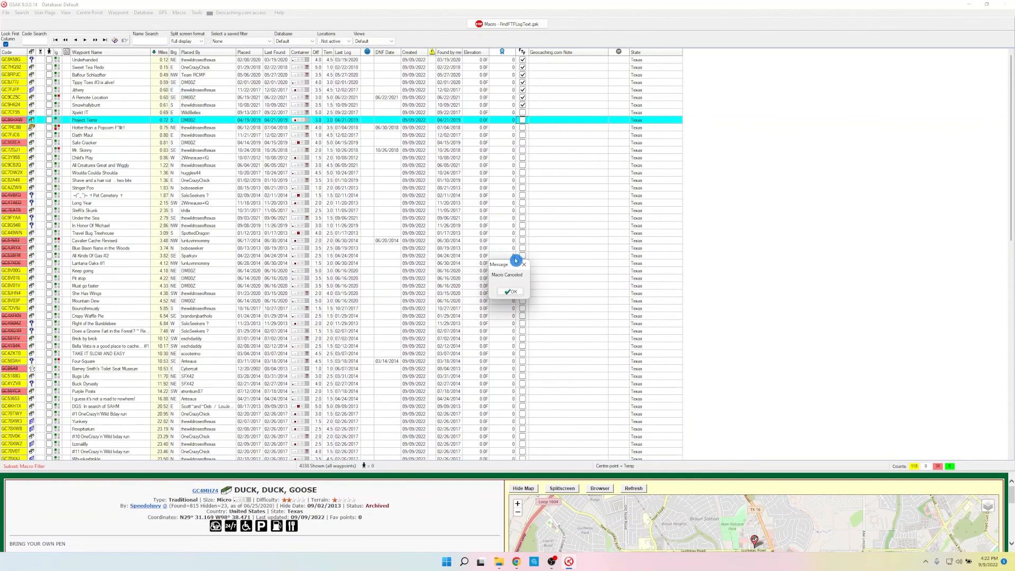
click(512, 292)
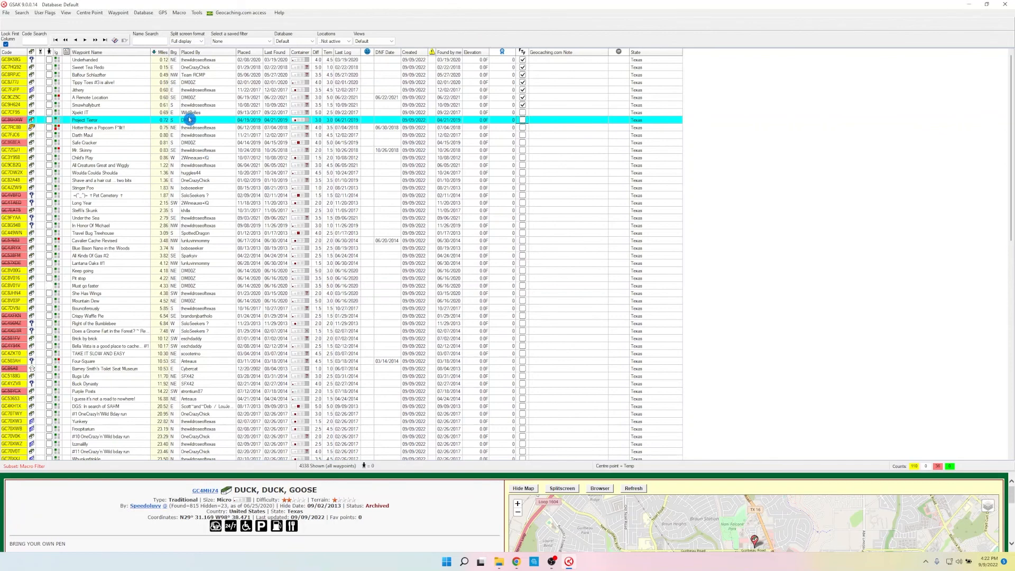